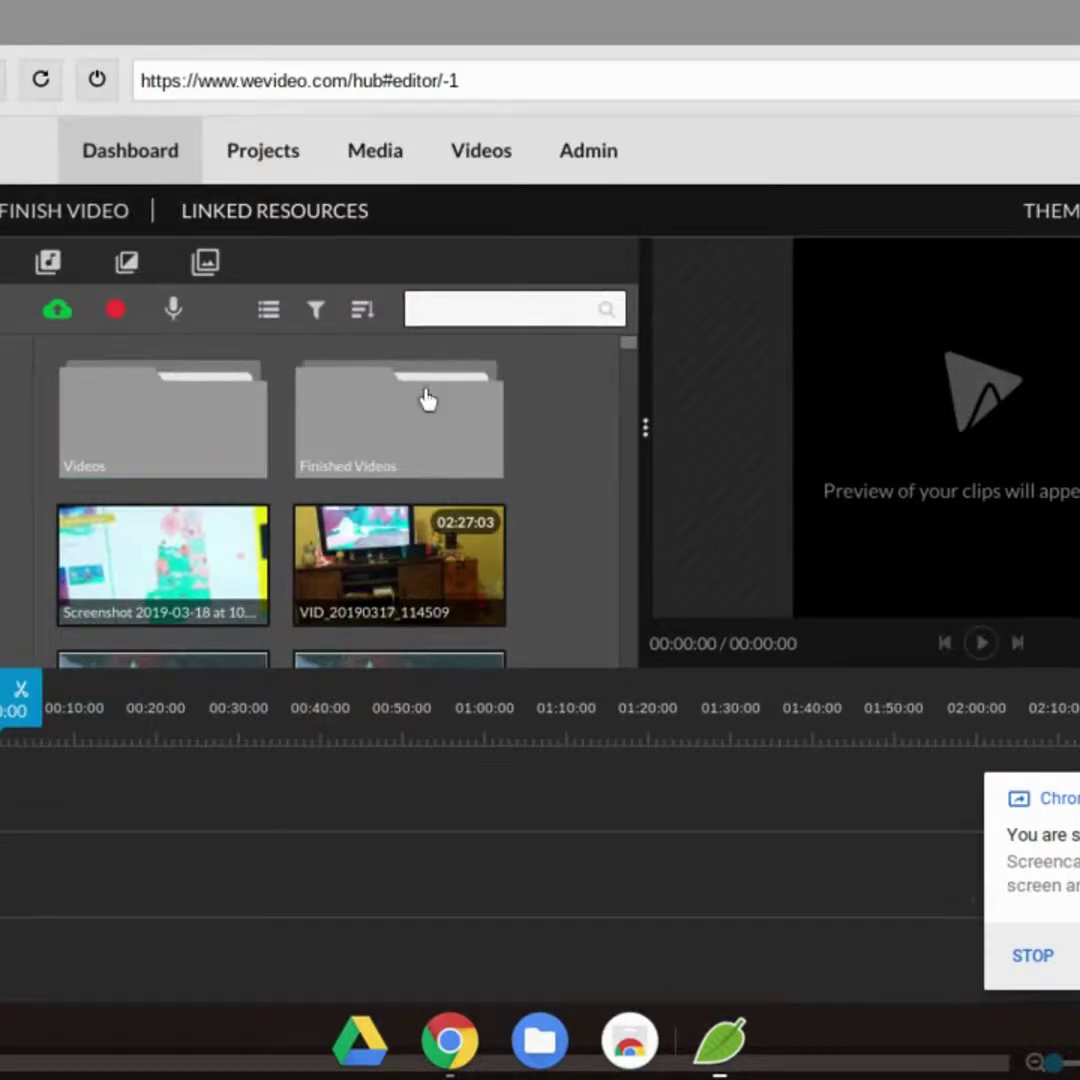
- Open the 'To be continued | green screen' video from the YouTube search results
mouse_move(630, 358)
left_mouse_down()
mouse_move(624, 432)
mouse_move(615, 343)
left_mouse_up()
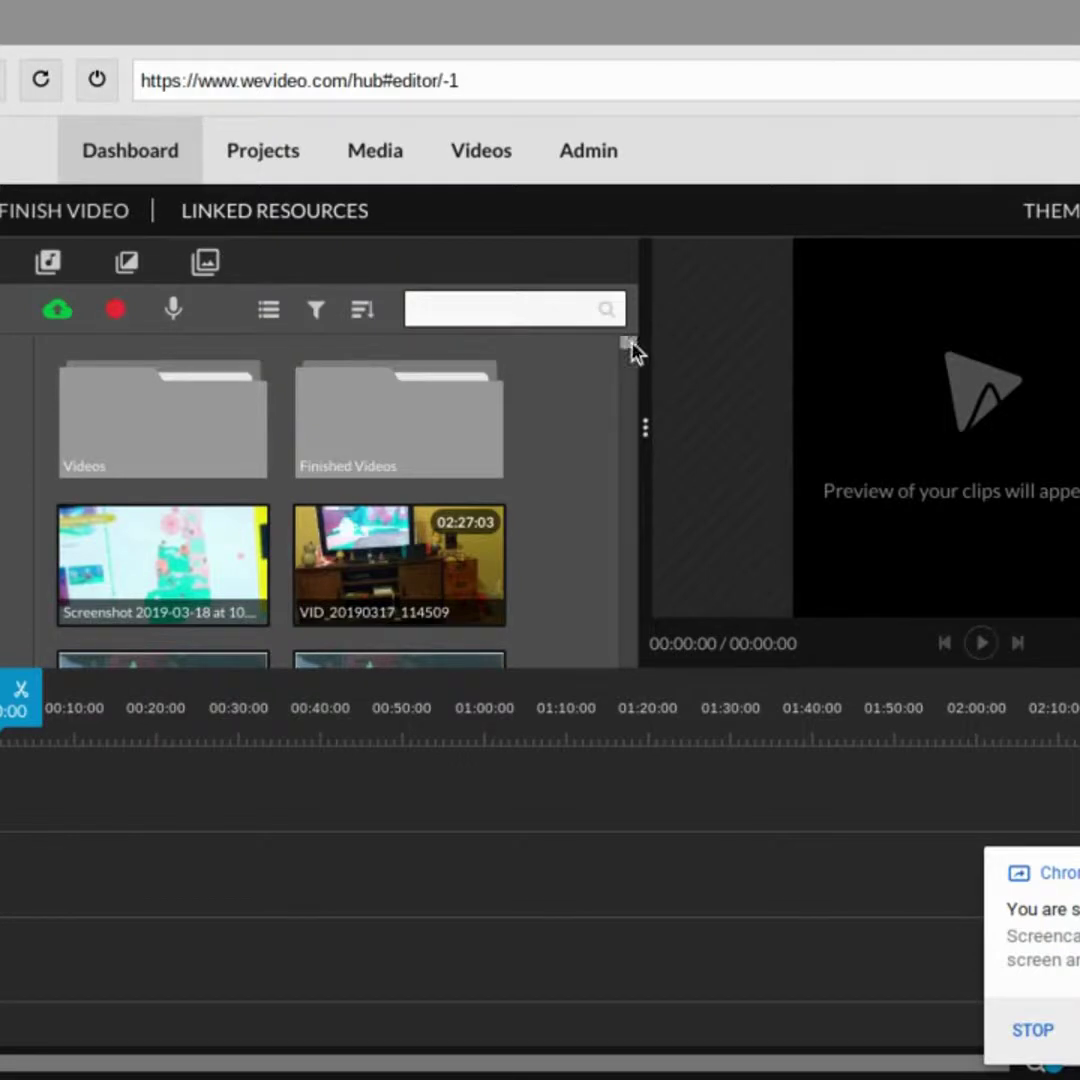
left_click_drag(634, 350, 627, 272)
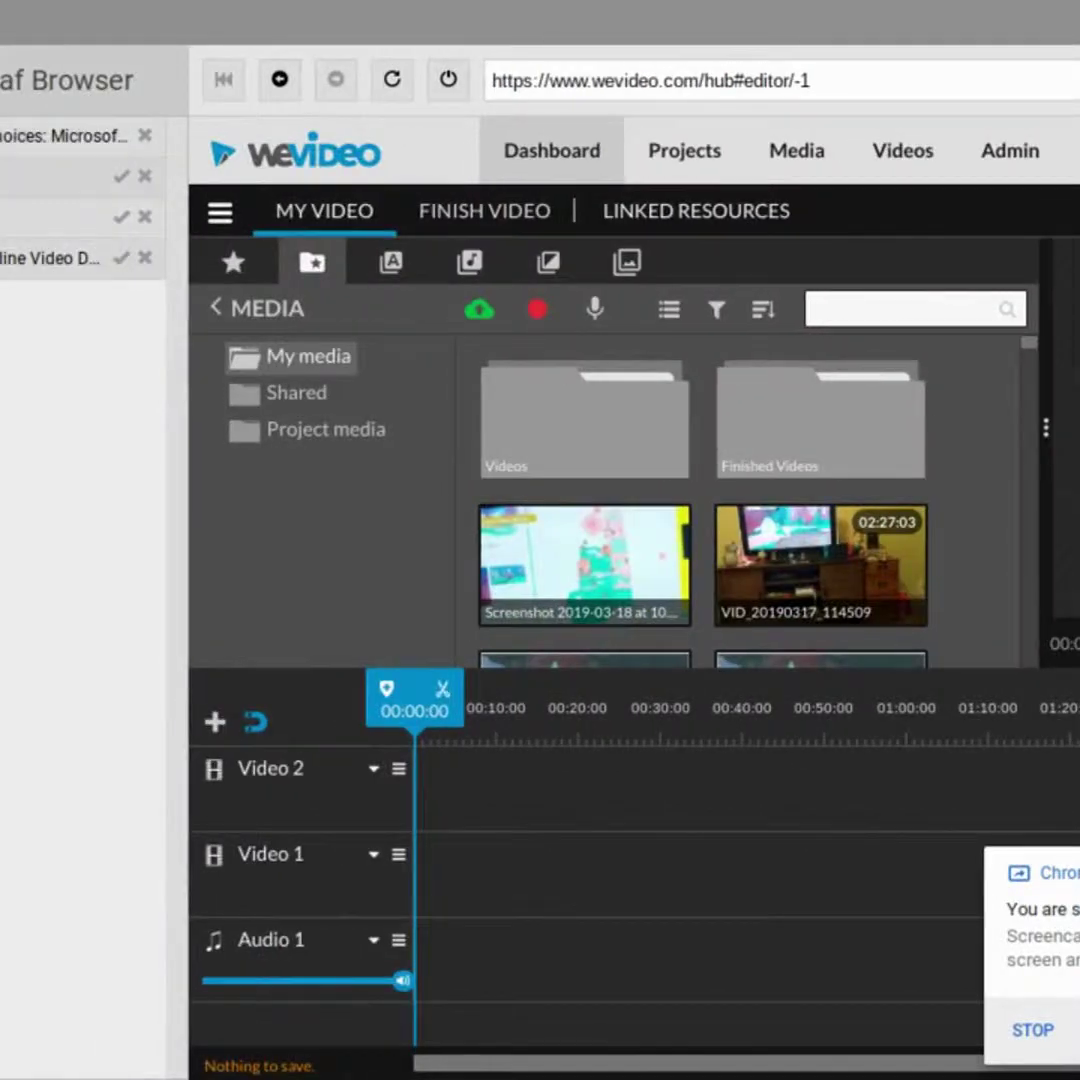
left_click(60, 217)
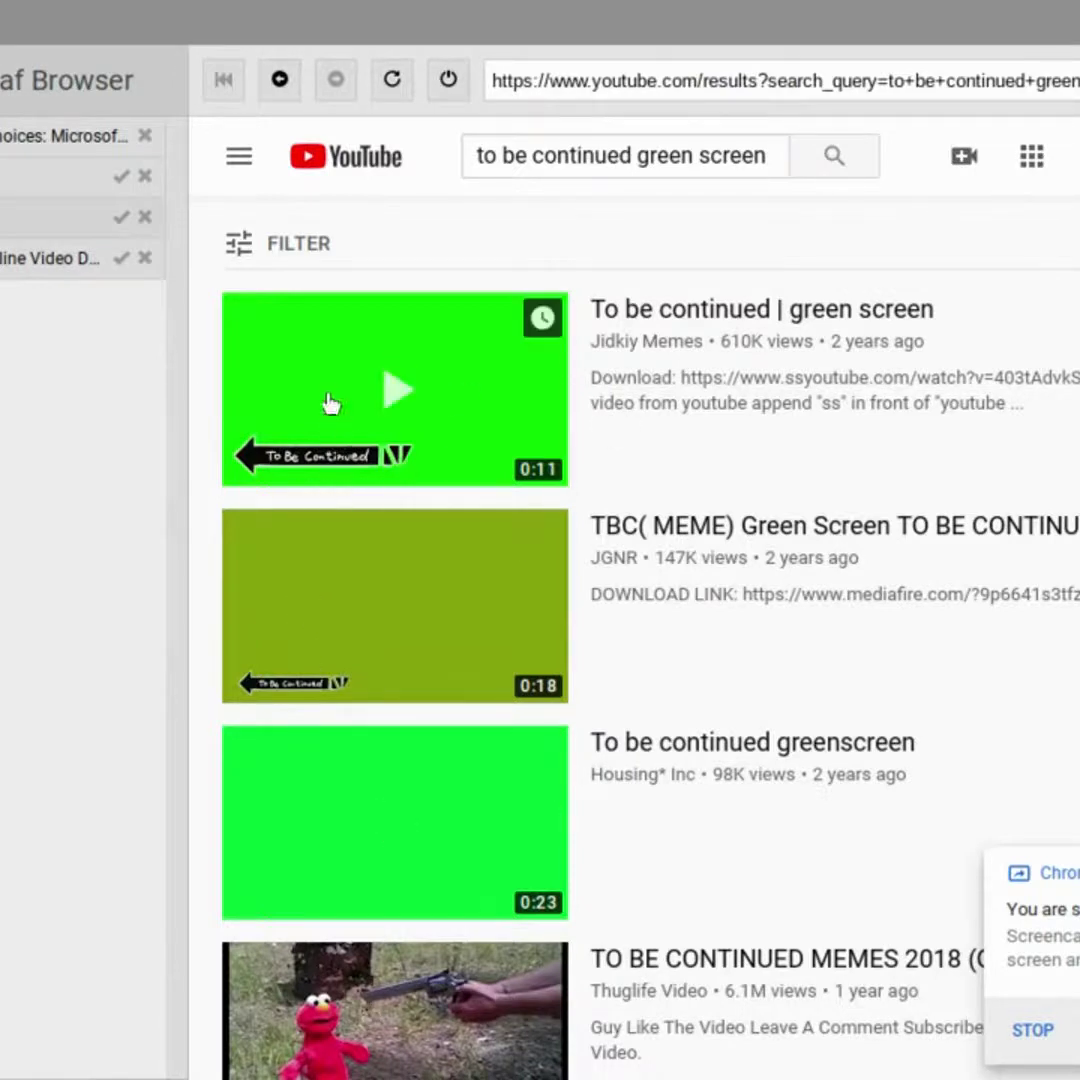
left_click(331, 402)
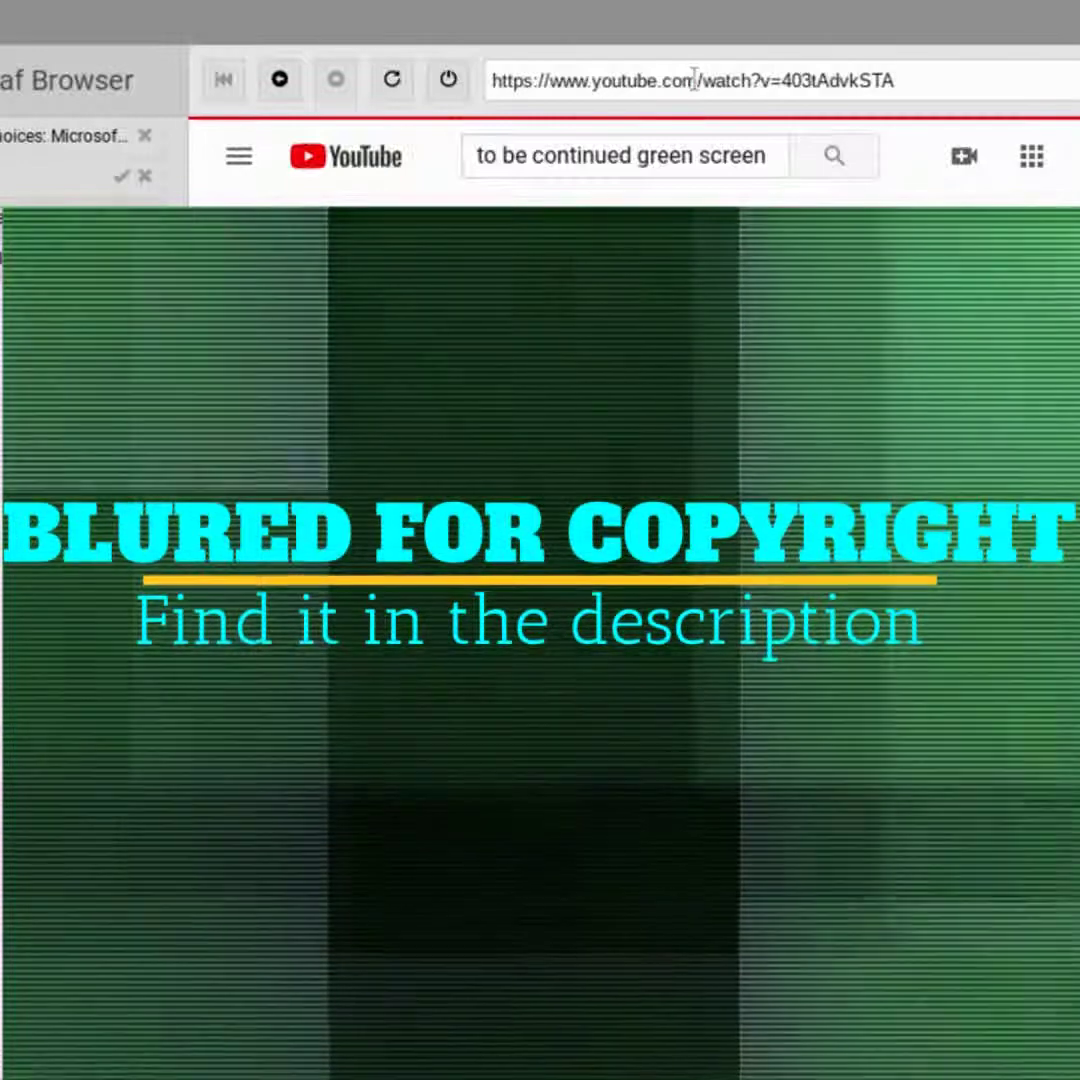
- Select the video's full web address in the address bar and copy it
left_click(697, 80)
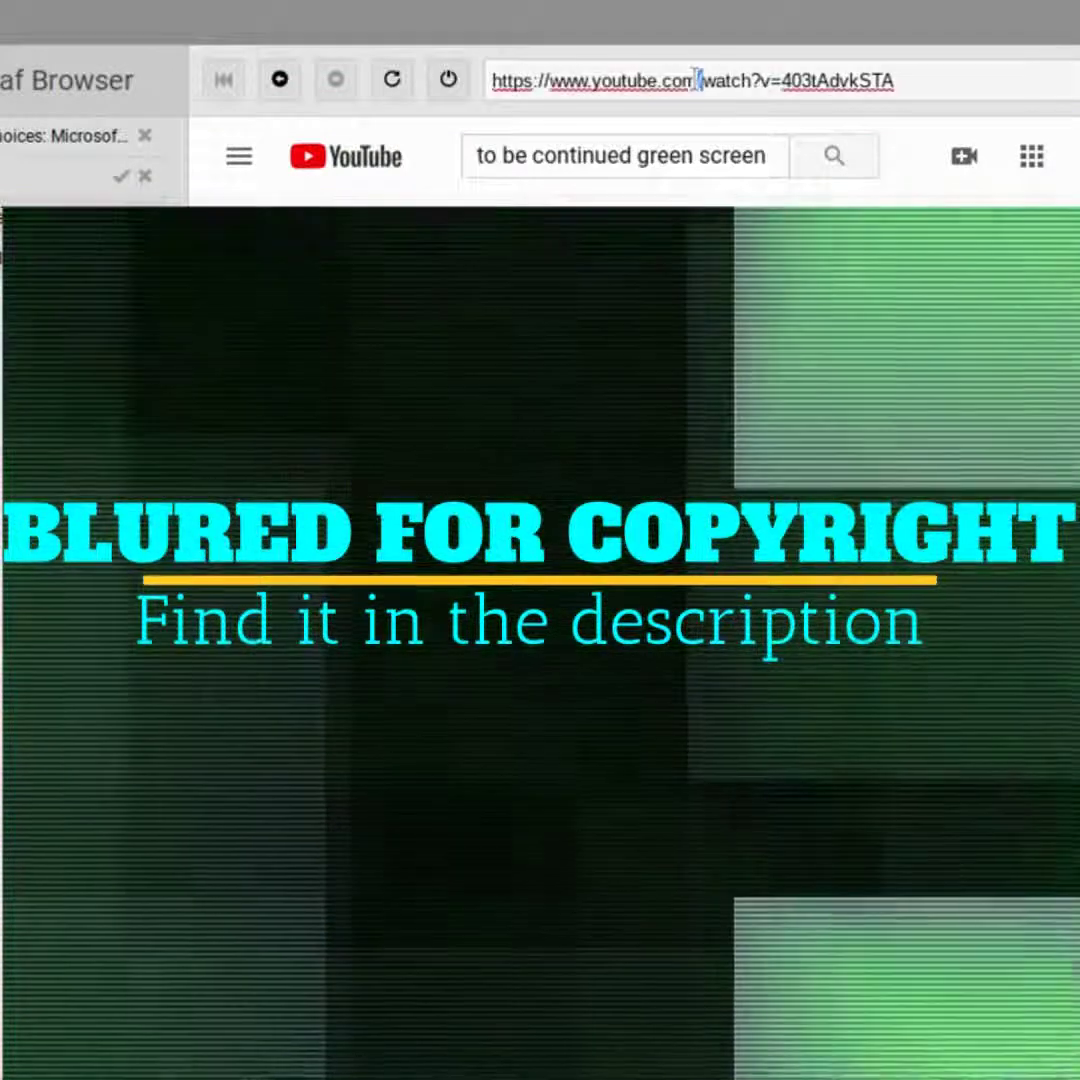
left_click(697, 80)
left_click(697, 80)
triple_click(697, 80)
key("ctrl+c")
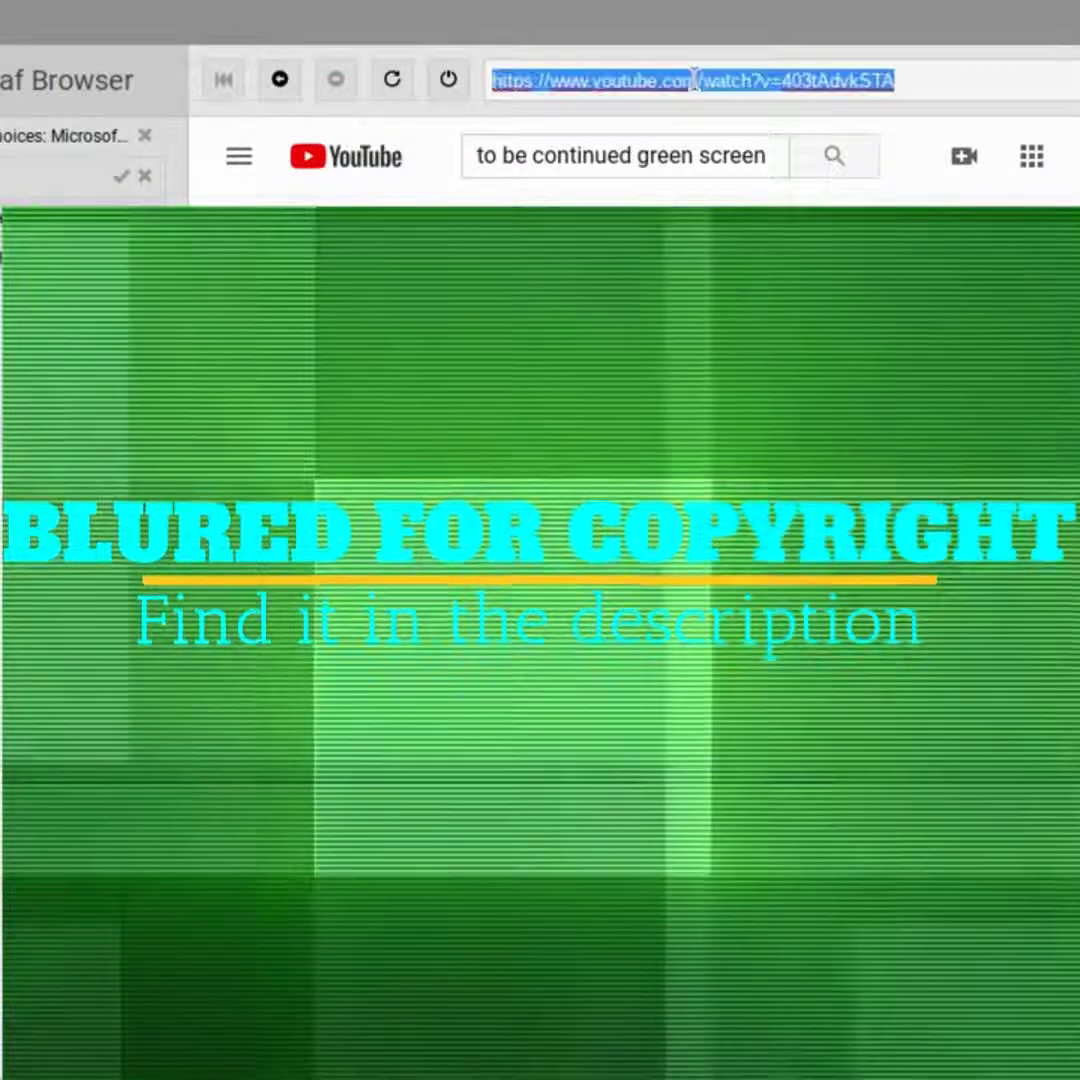
right_click(697, 80)
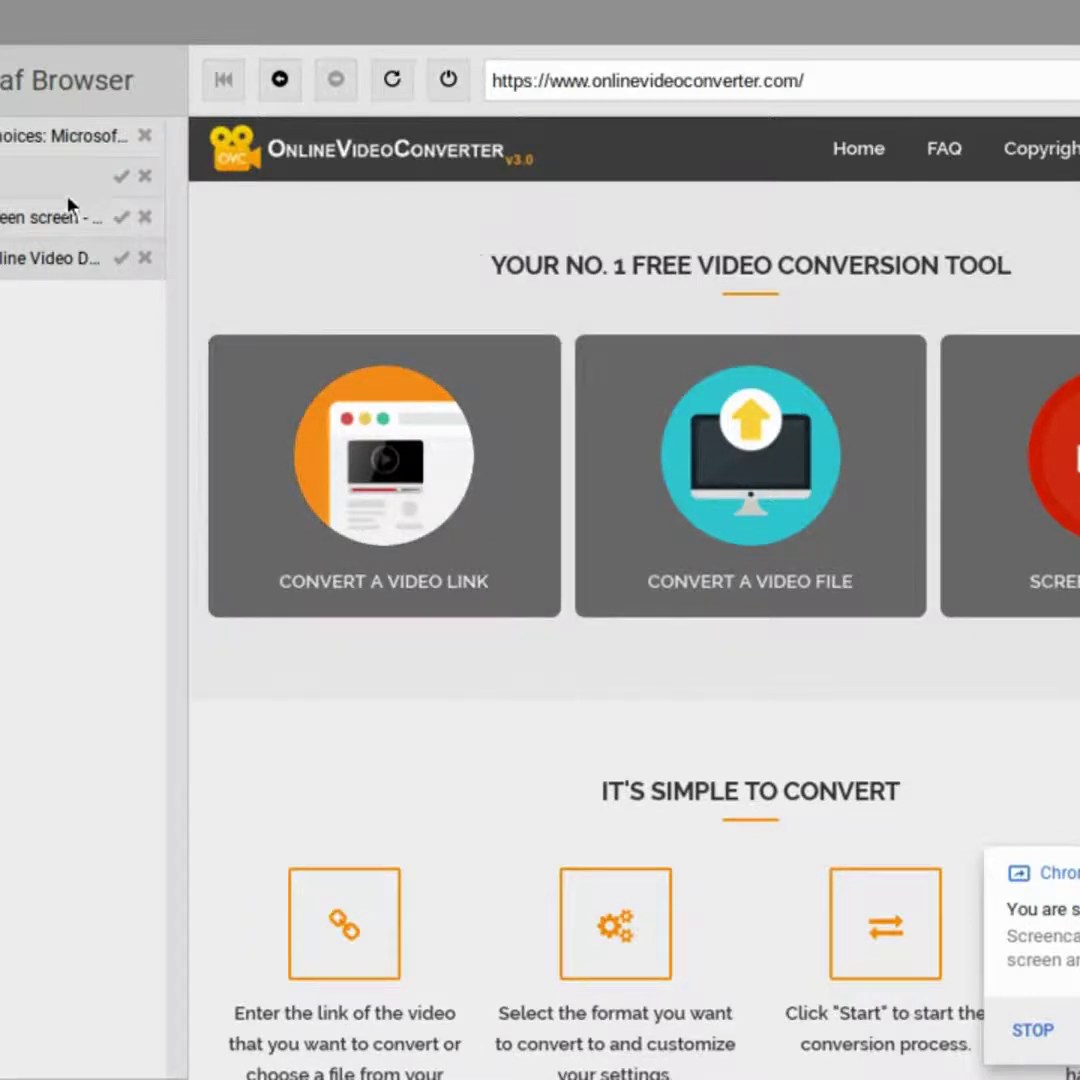
- Paste the green screen YouTube link into OnlineVideoConverter's link converter and start an .mp4 conversion
left_click(20, 179)
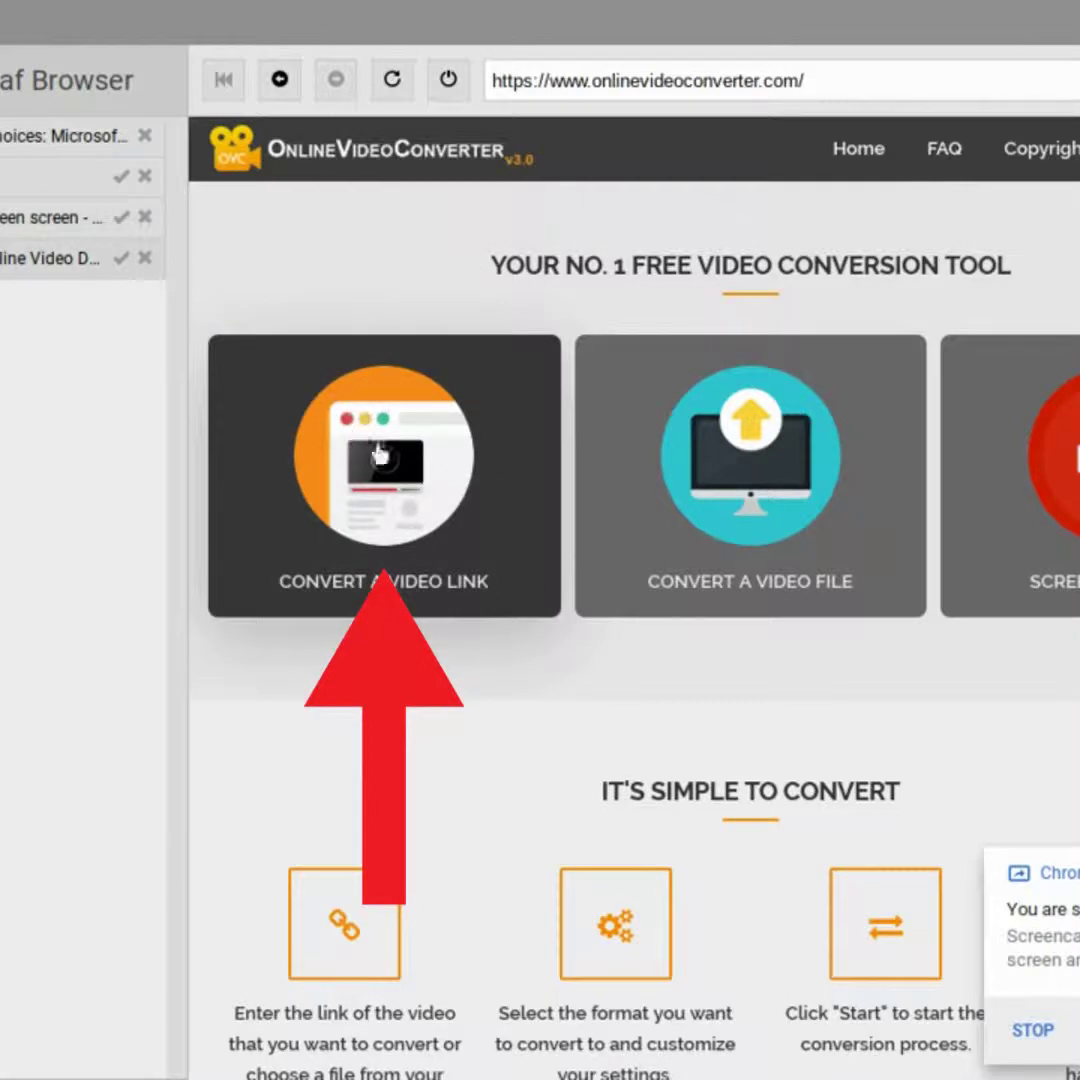
left_click(428, 450)
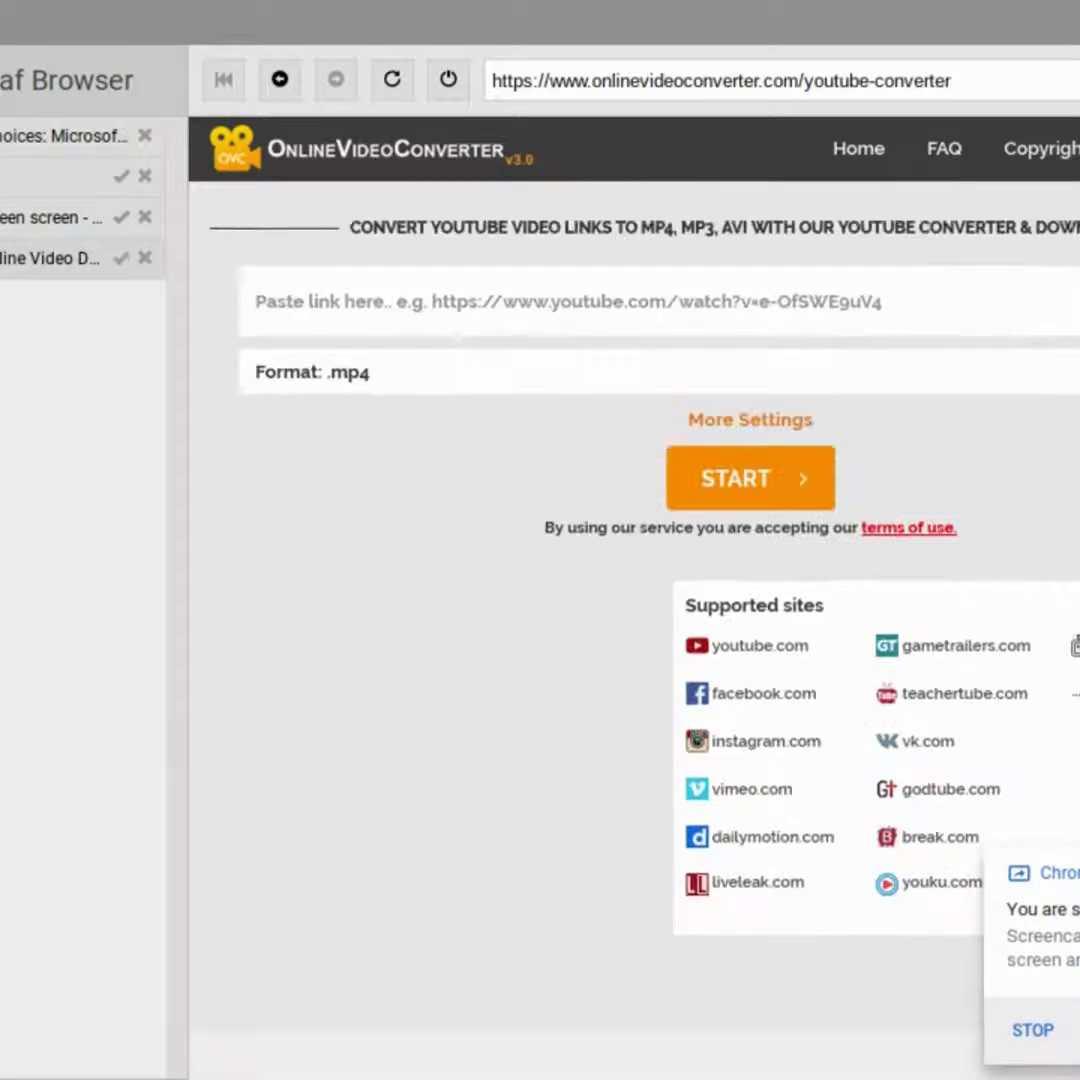
left_click(358, 305)
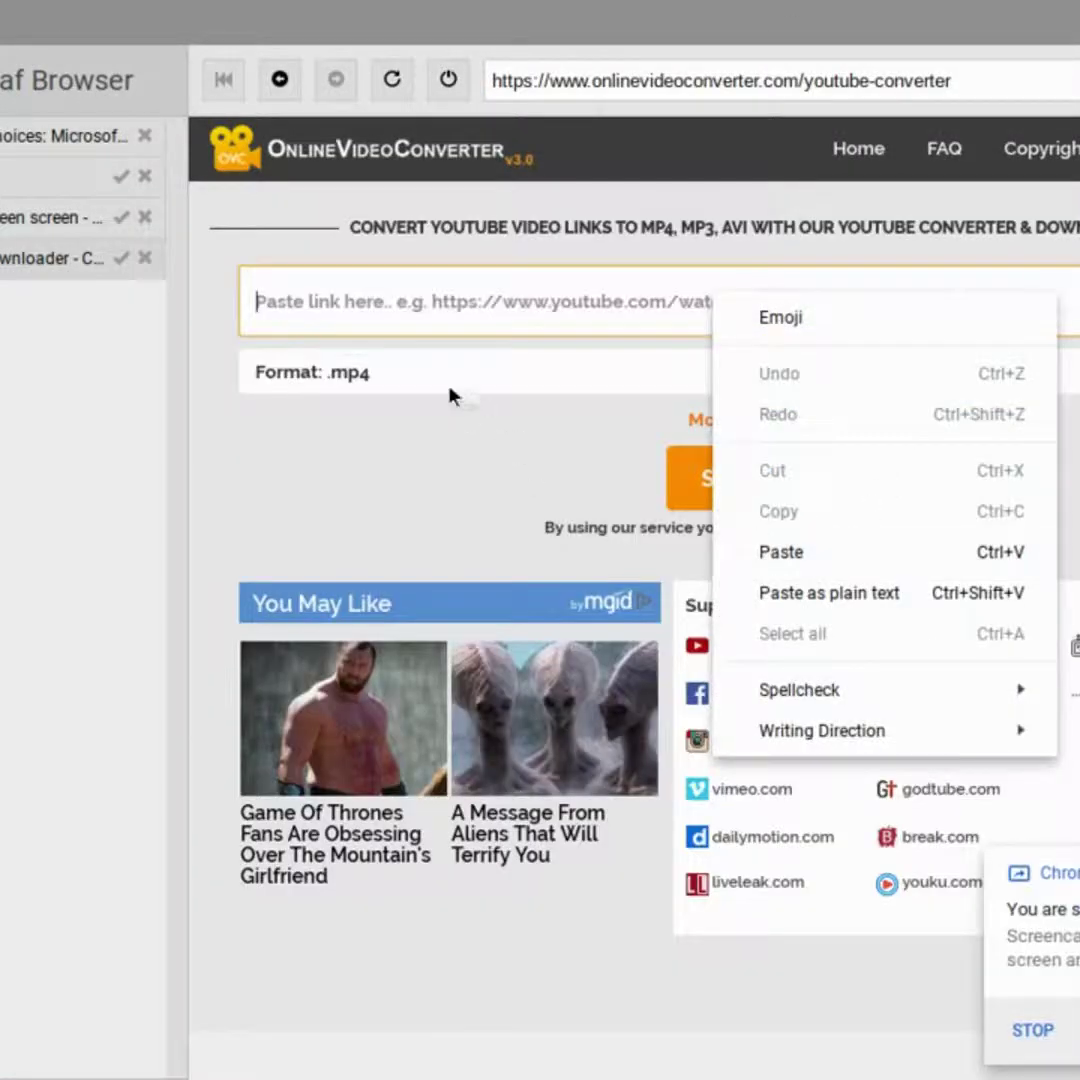
left_click(405, 296)
key("ctrl+v")
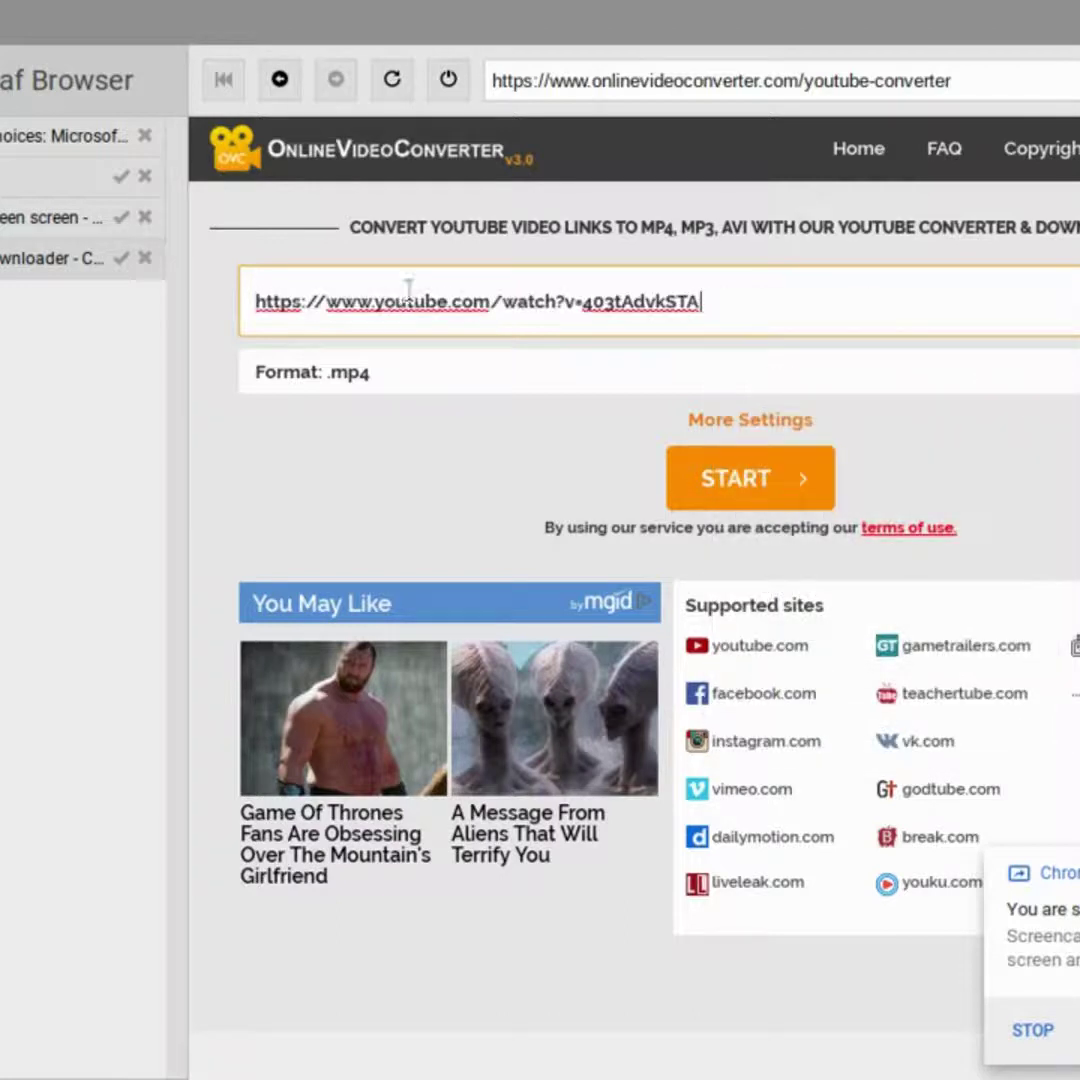
left_click(502, 393)
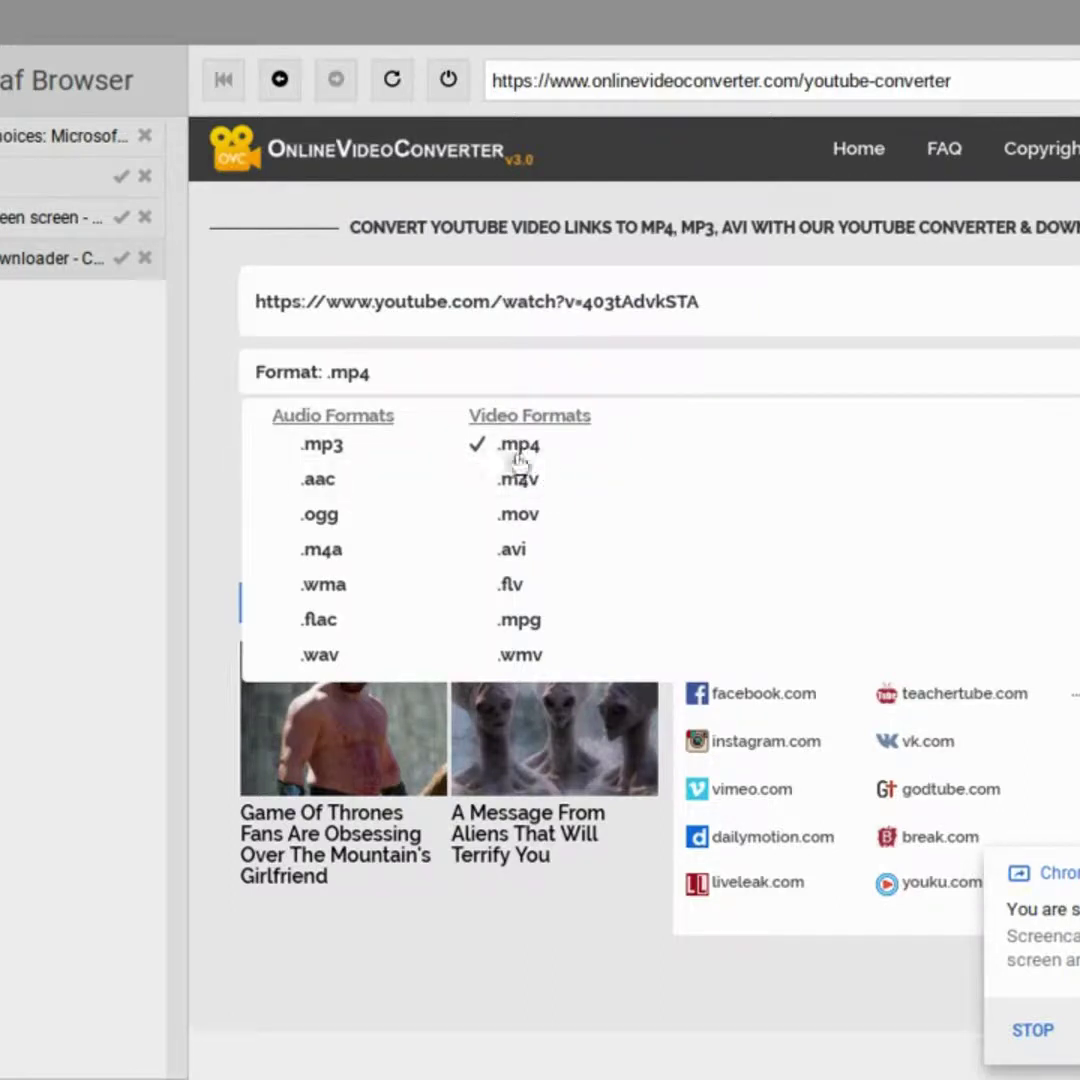
left_click(455, 387)
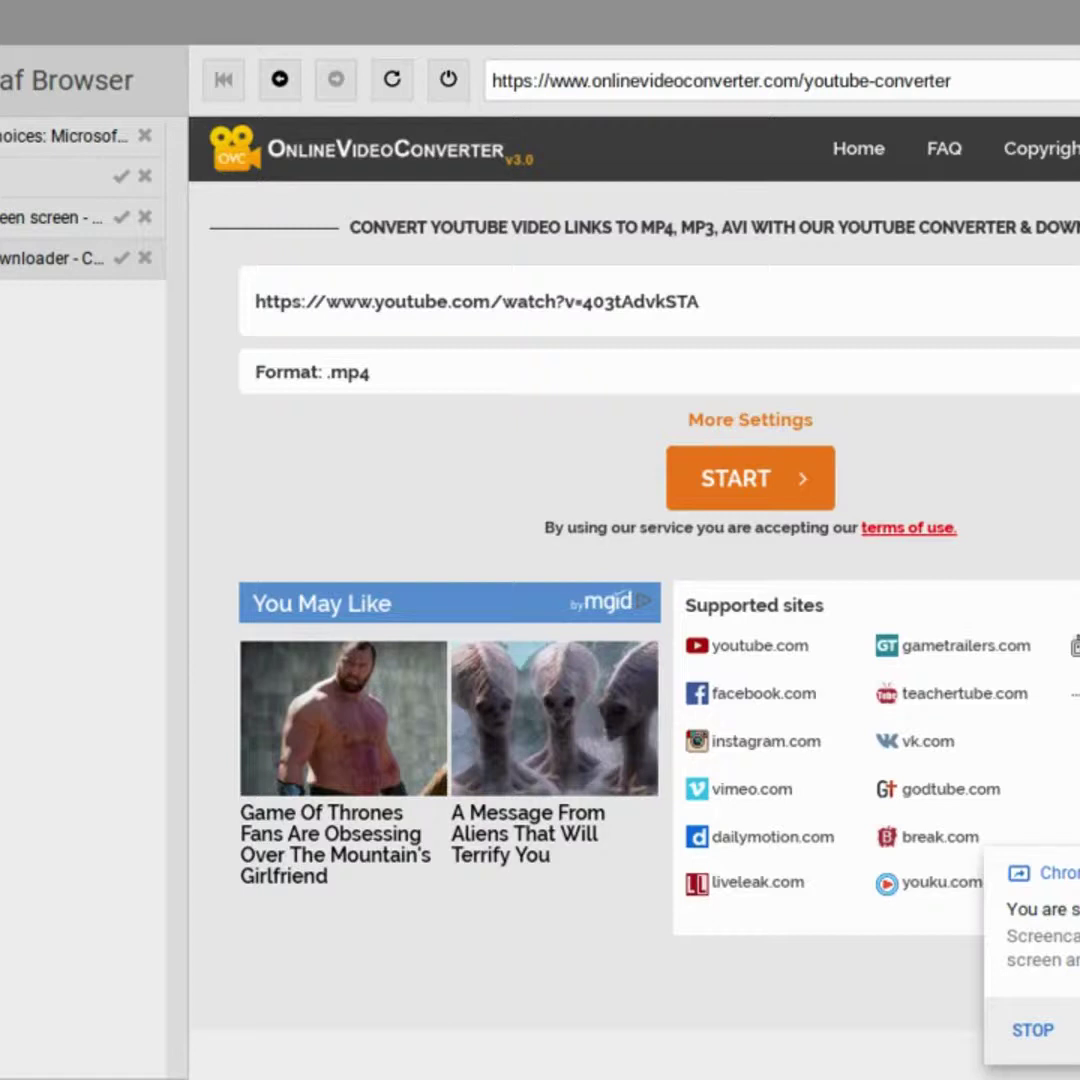
left_click(752, 480)
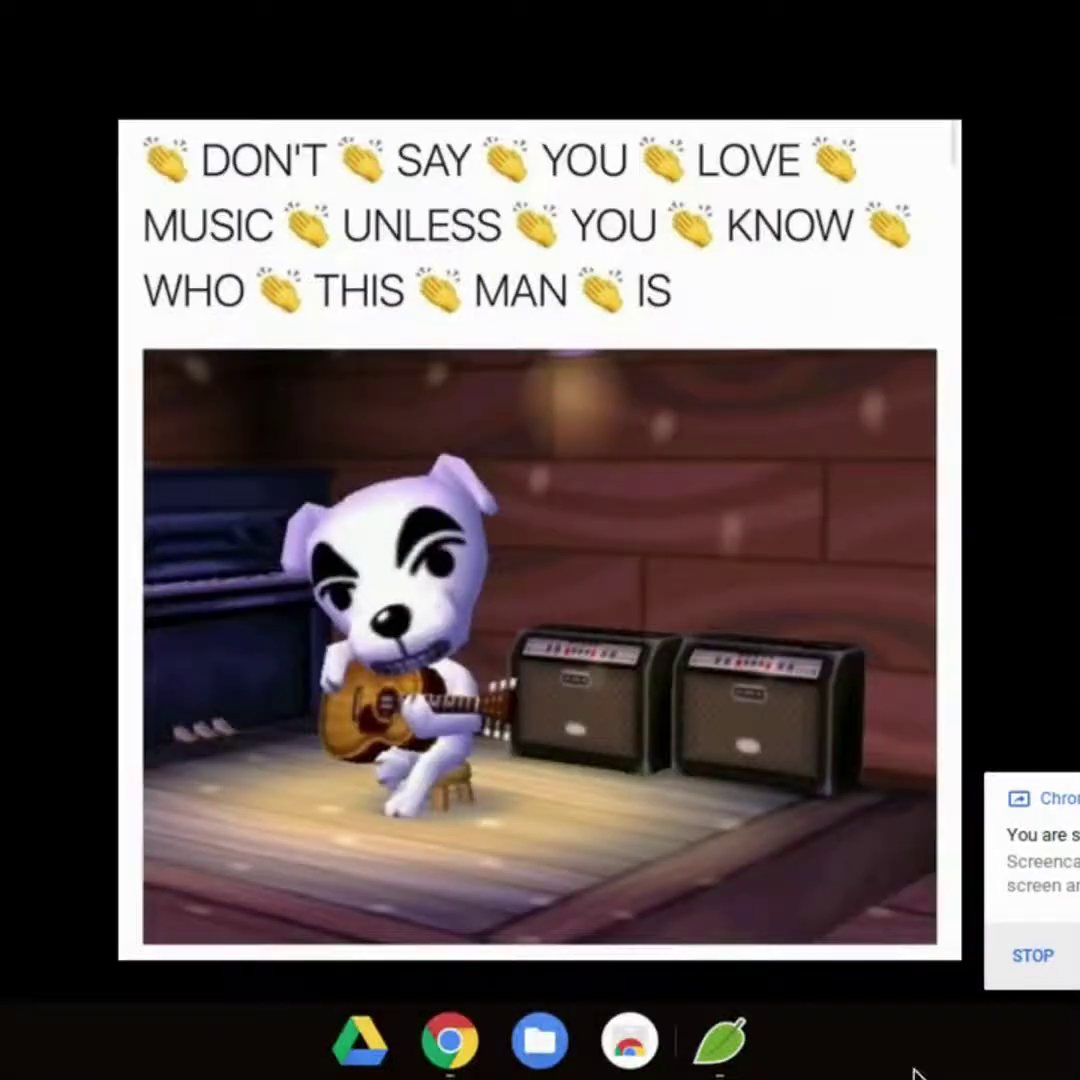
- Open a new Chrome tab from the shelf, then switch back to the WeVideo editor window
left_click(450, 1042)
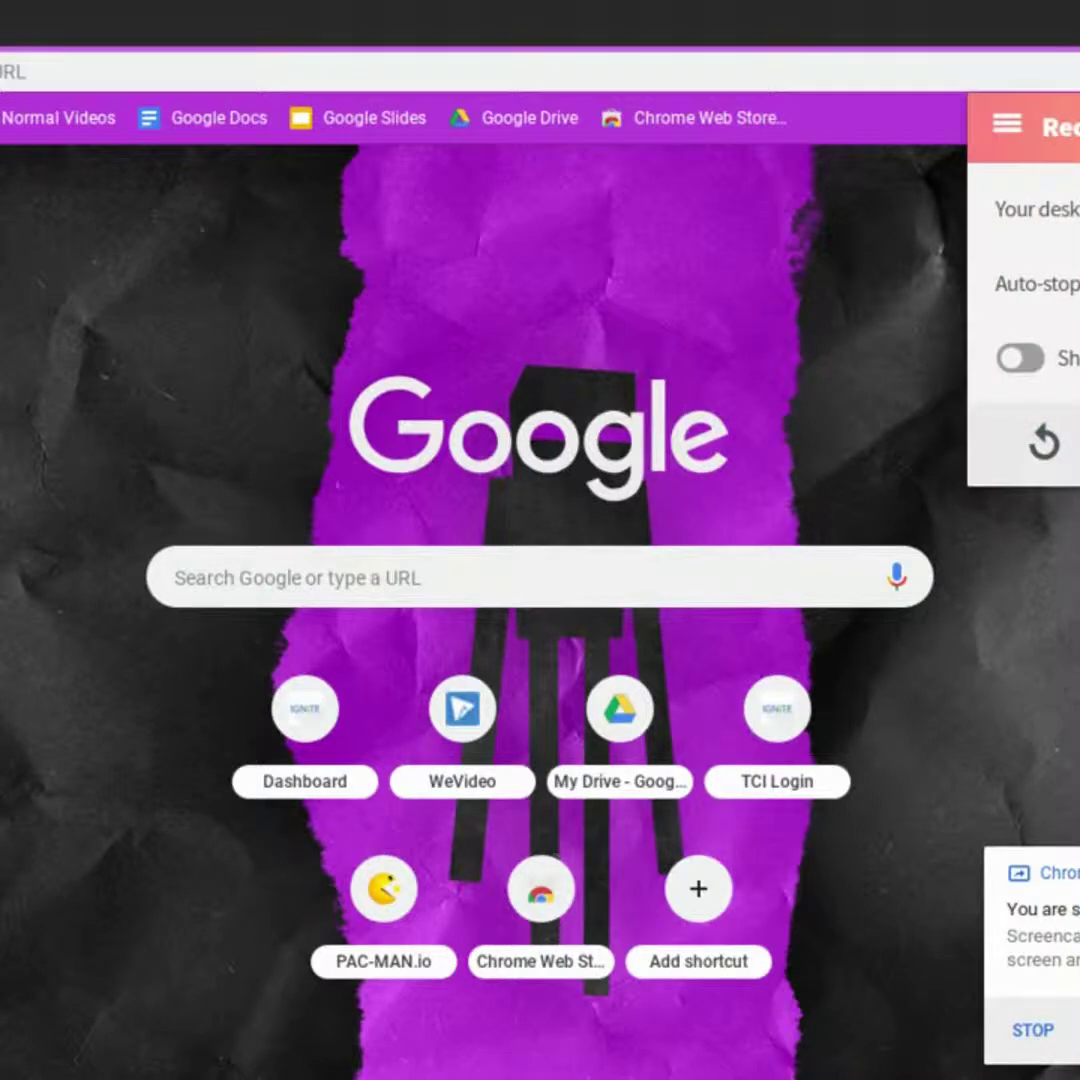
key("alt+minus")
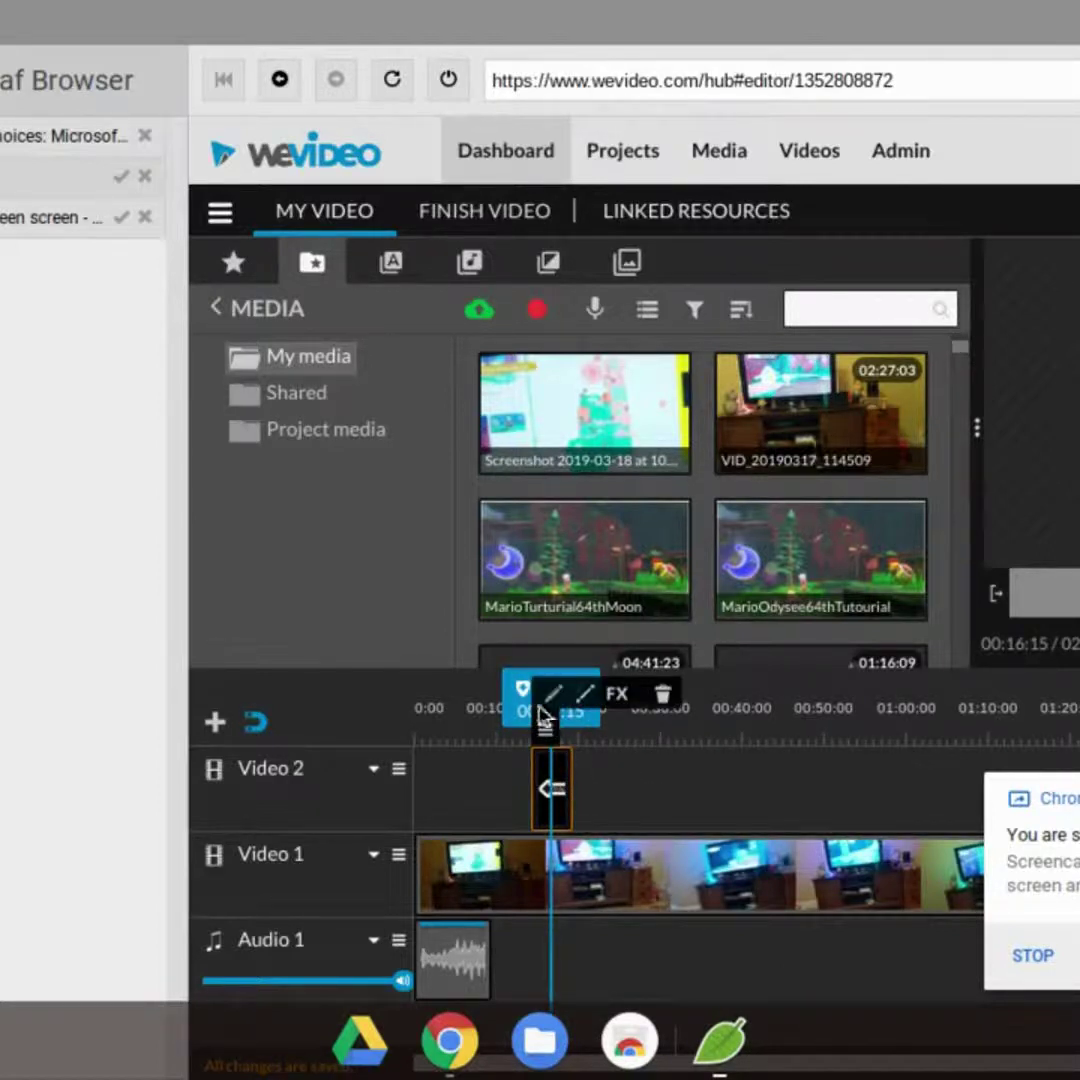
- Rewind the playhead to 0:00 and slide the Video 2 arrow clip earlier, to about 4 seconds
left_click_drag(516, 711, 362, 733)
left_click_drag(552, 801, 490, 815)
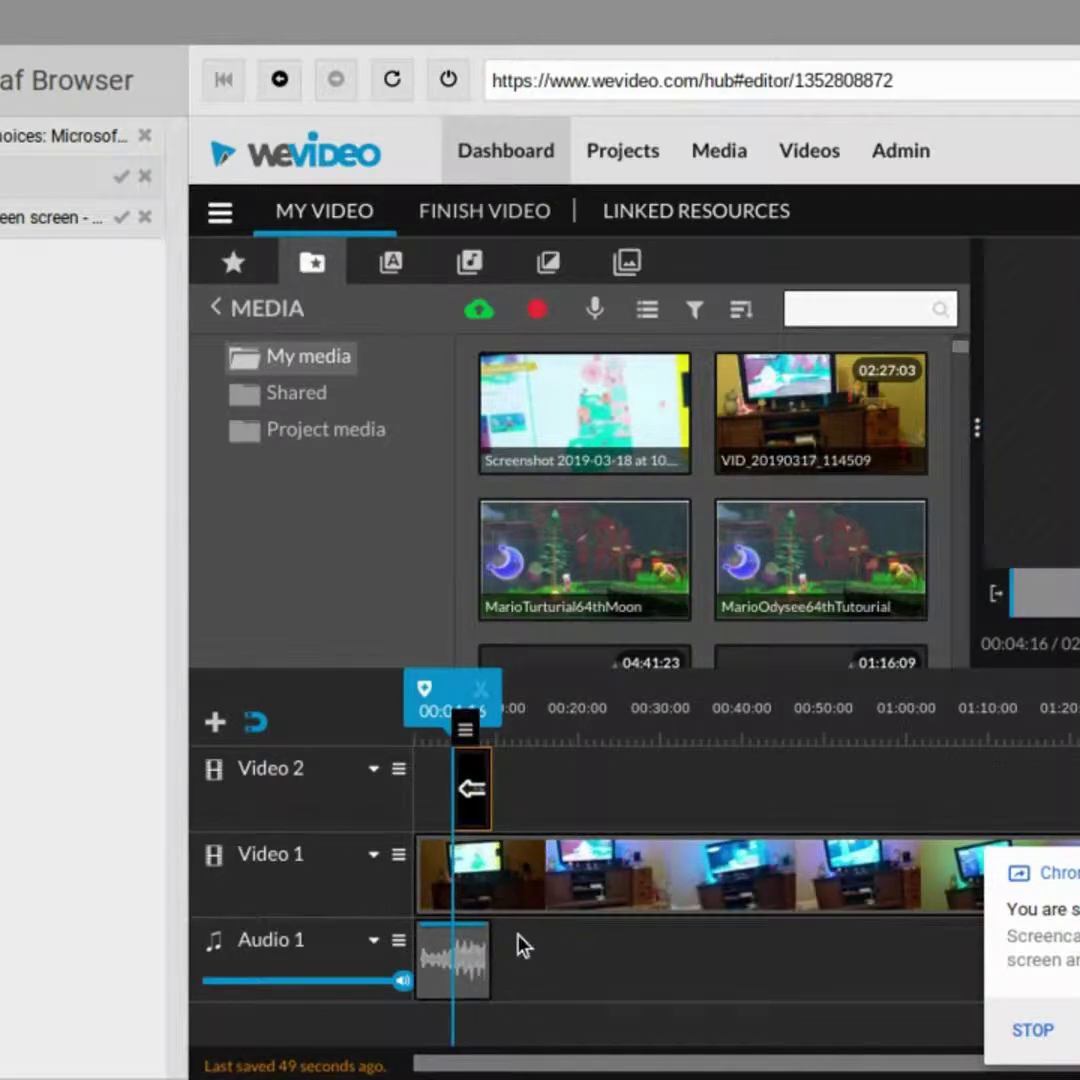
- Load vidtomp3.com in a new tab, closing the stray Amazon and For Youtube tabs
key("ctrl+t")
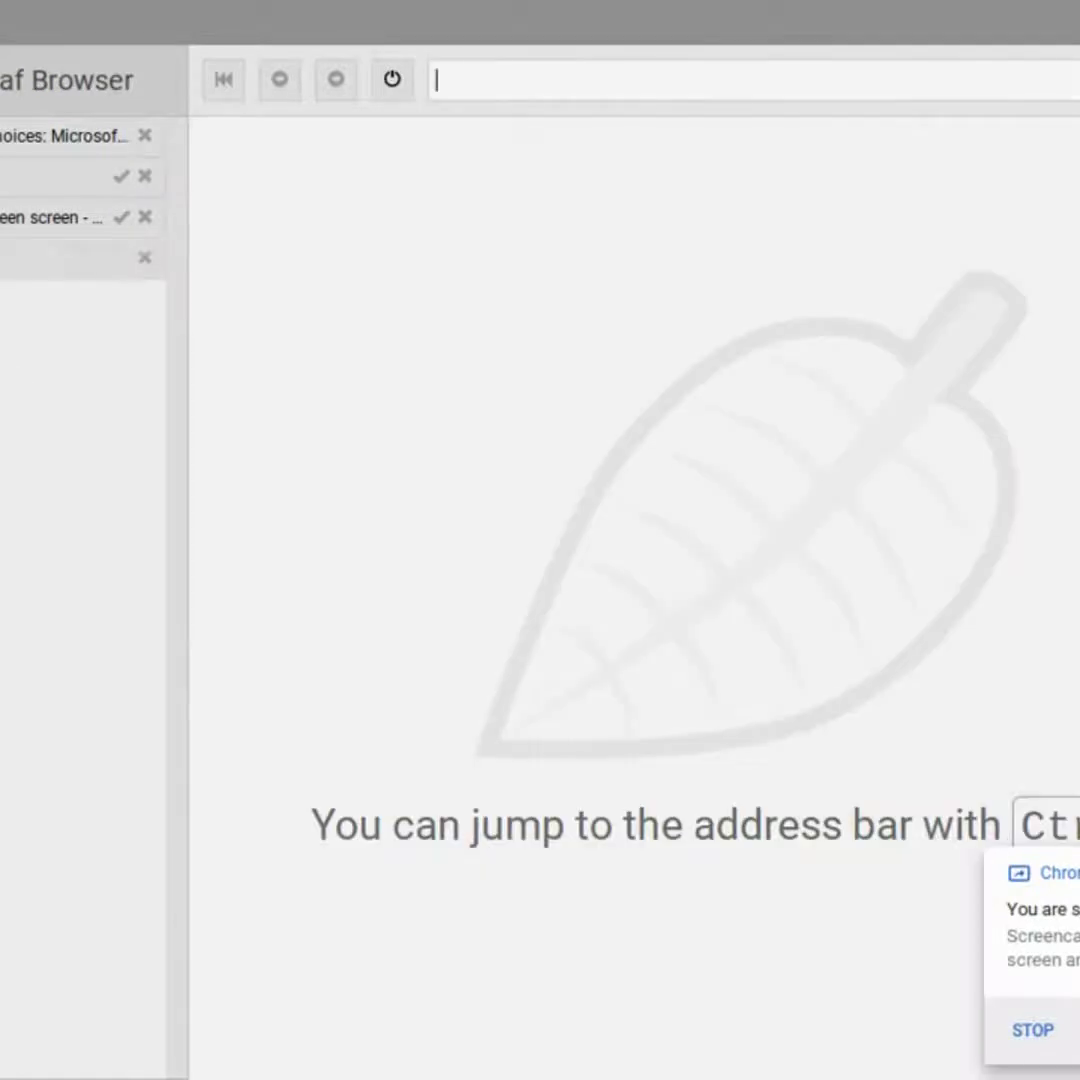
type("vidtomp3.co")
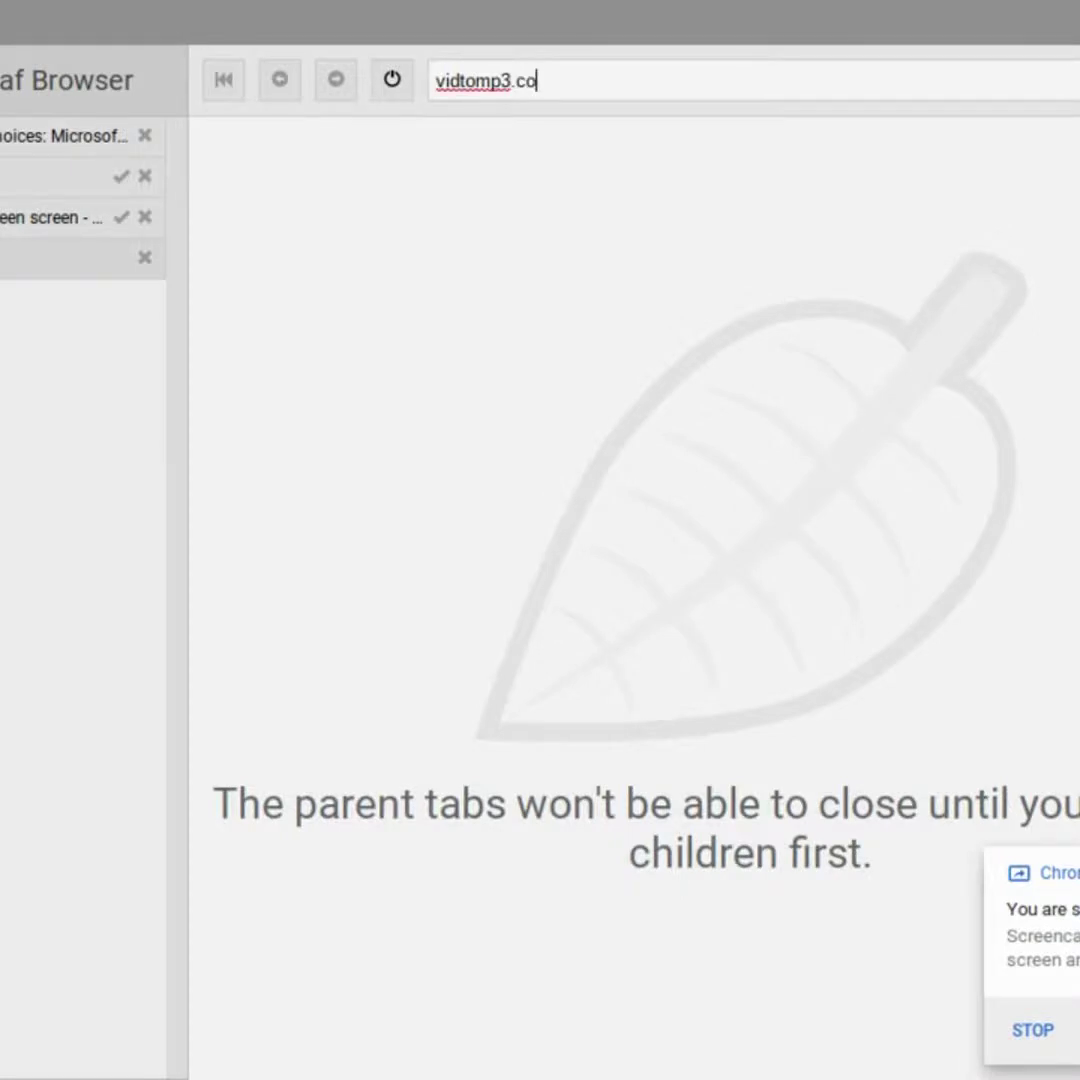
type("m")
key("Return")
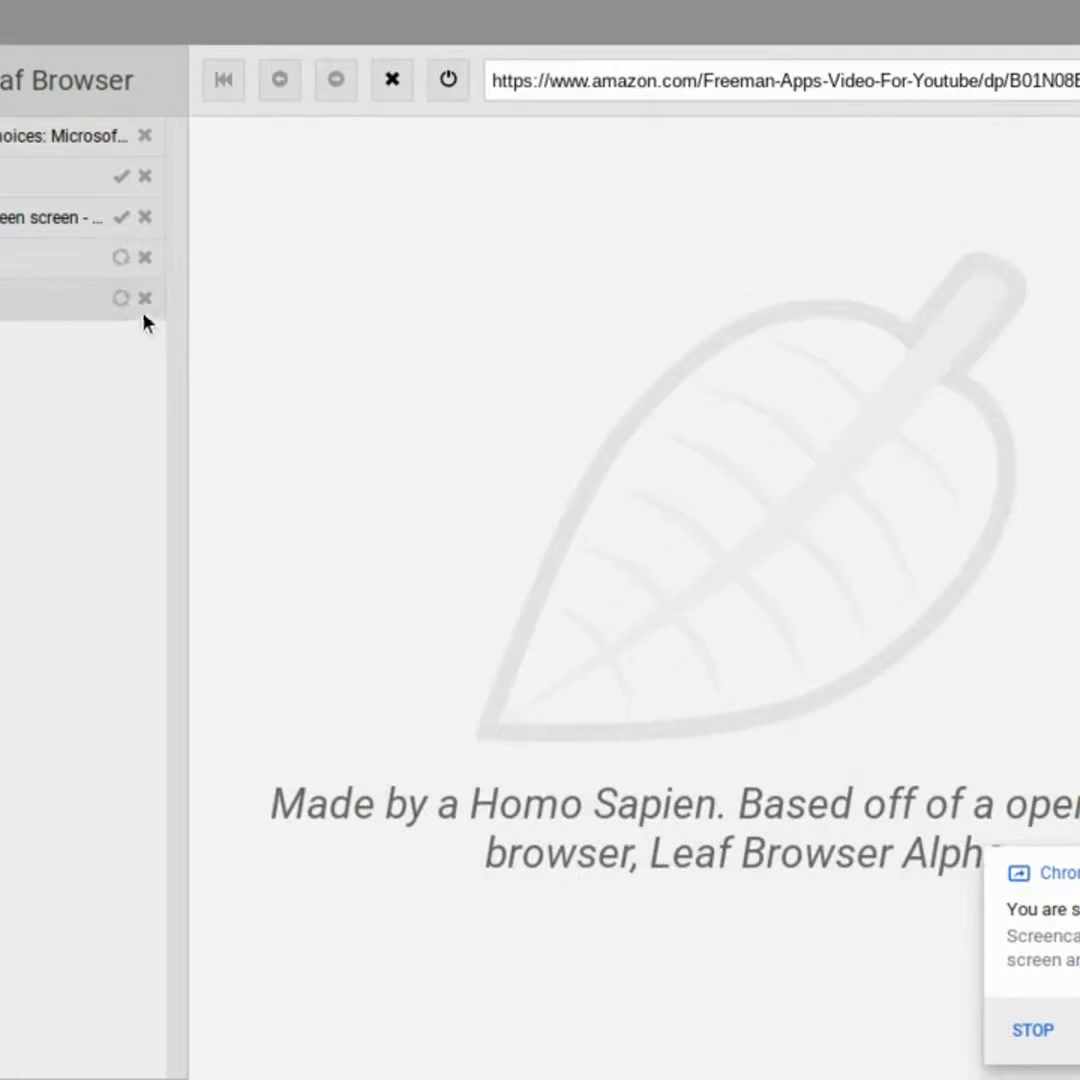
left_click(145, 299)
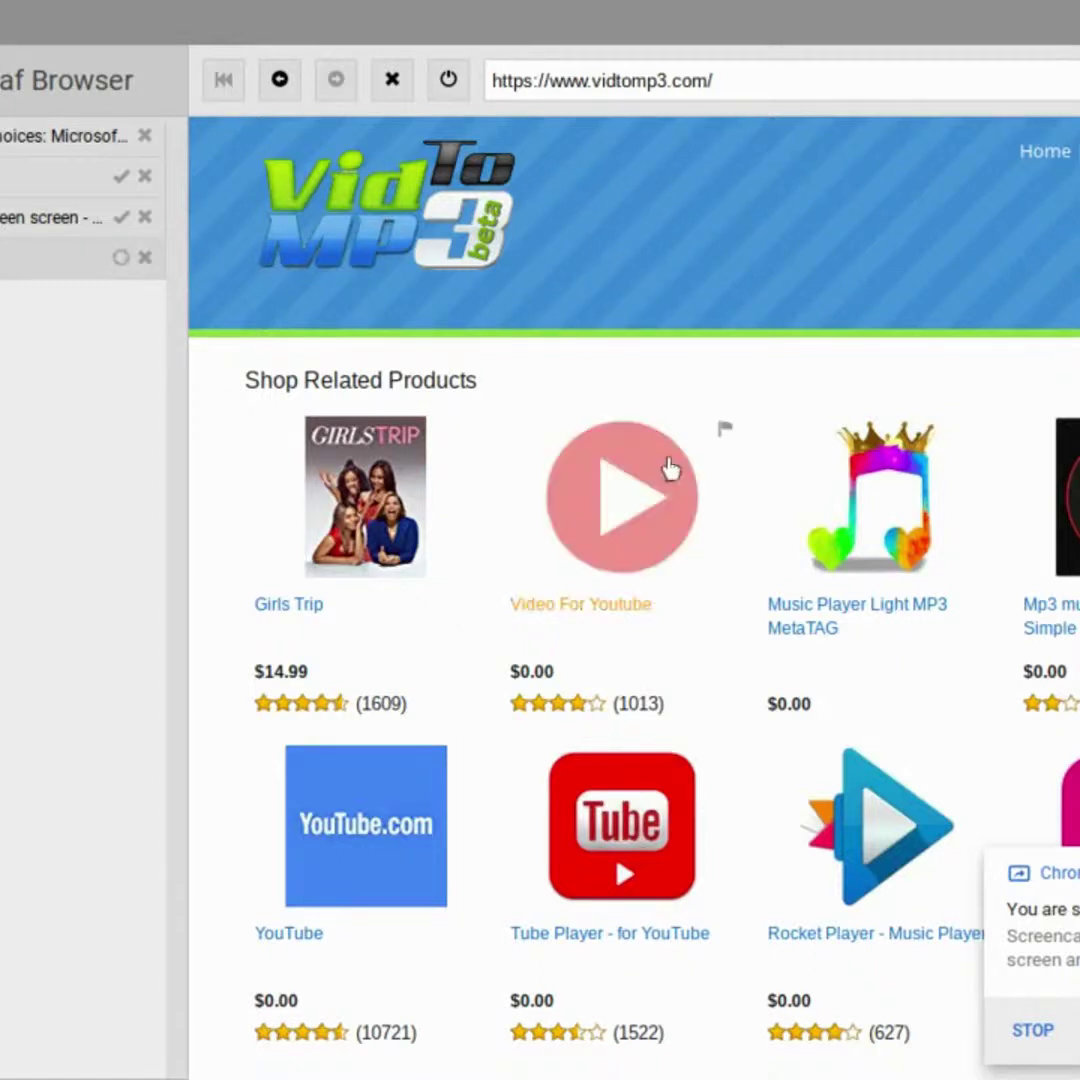
left_click(280, 80)
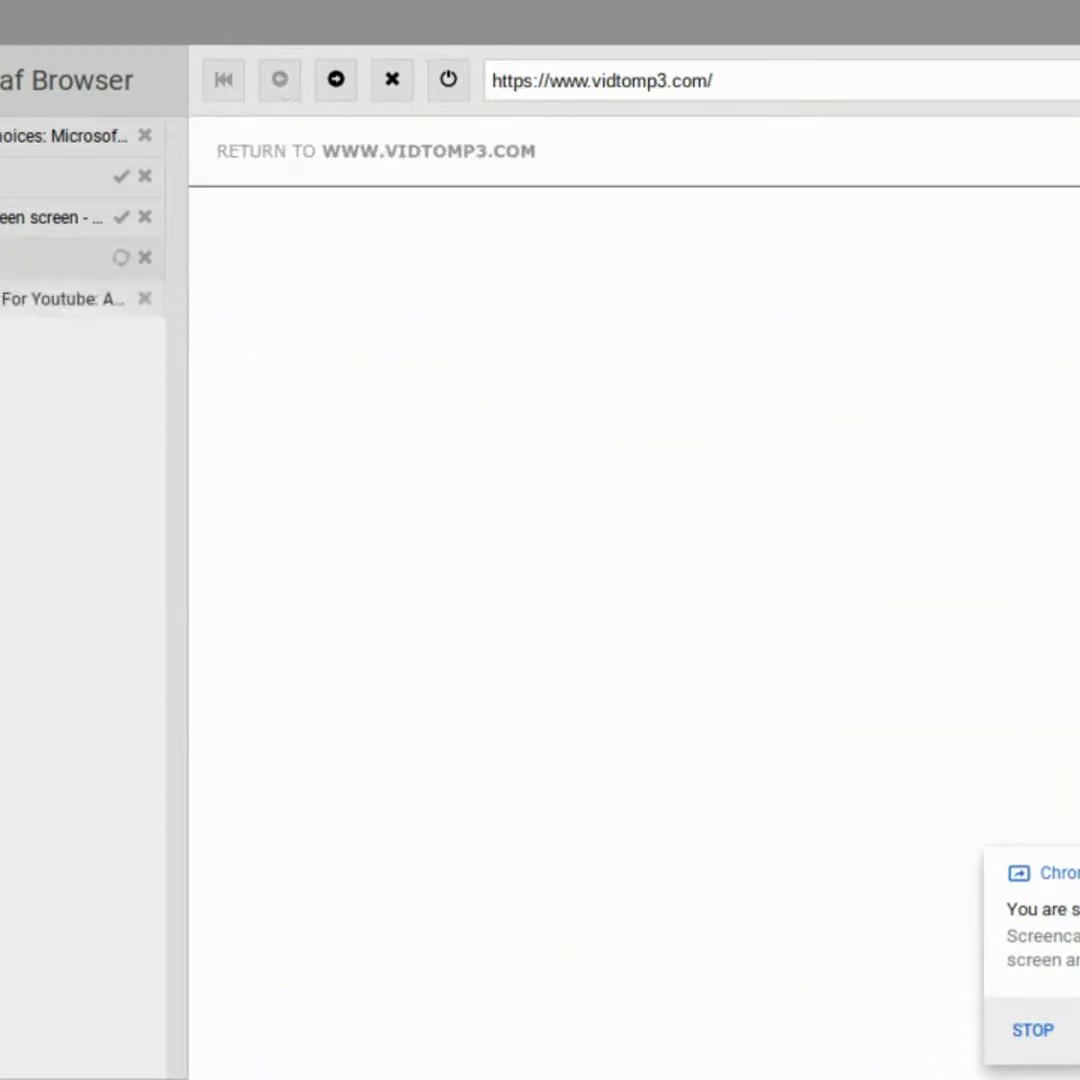
left_click(145, 298)
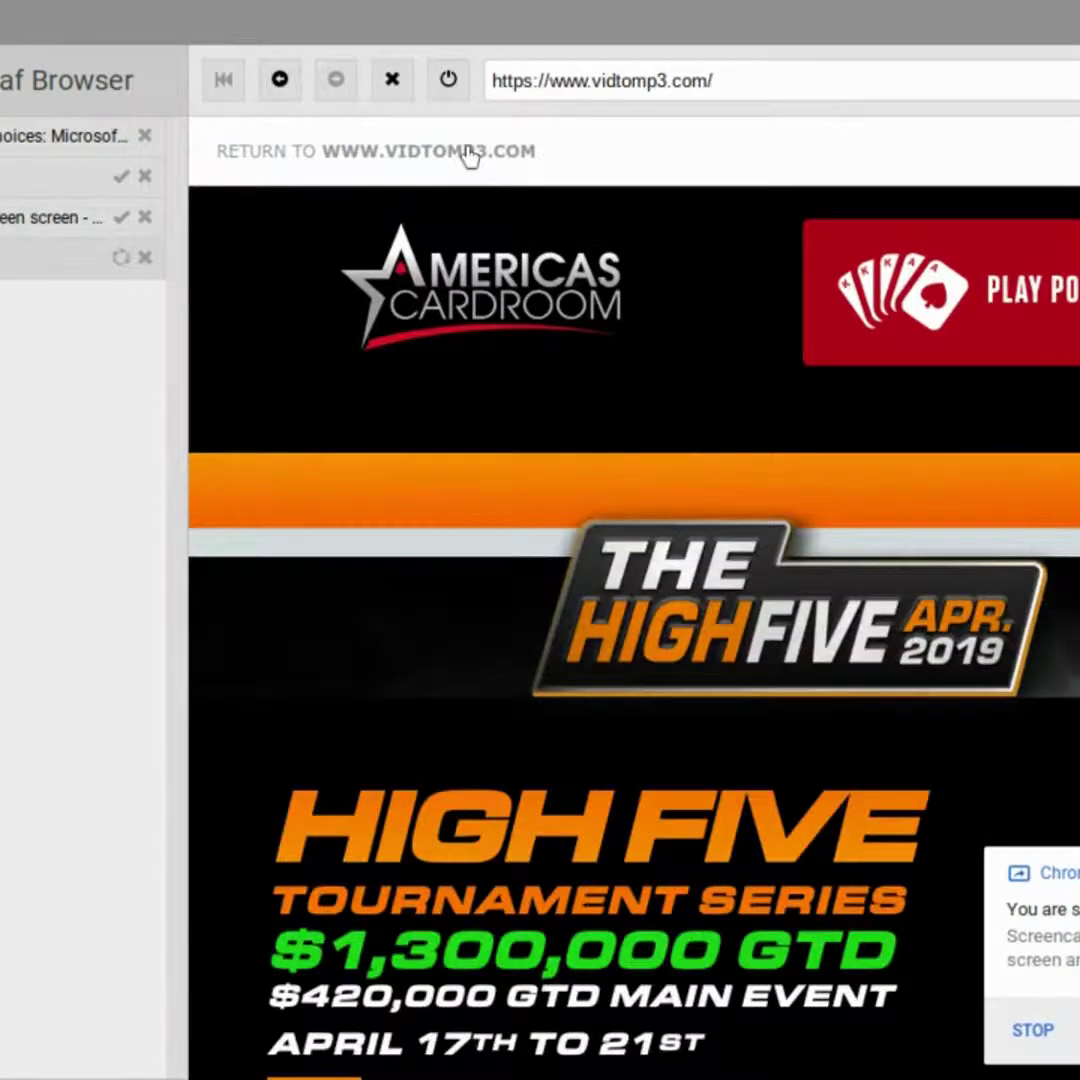
left_click(470, 153)
- Paste the YouTube link into VidToMP3's URL field, accept the terms, and close the page
left_click(545, 701)
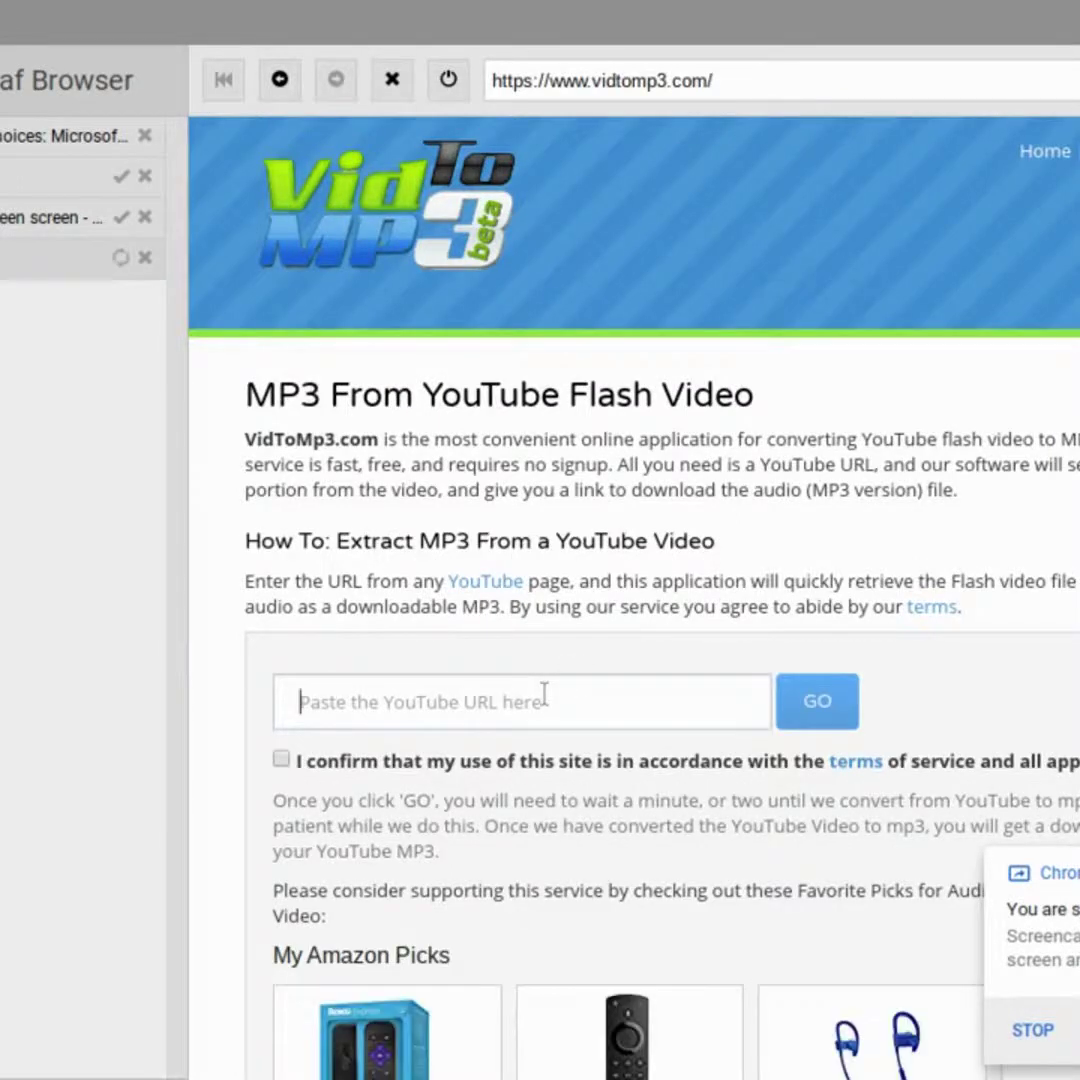
scroll(545, 697, "down", 5)
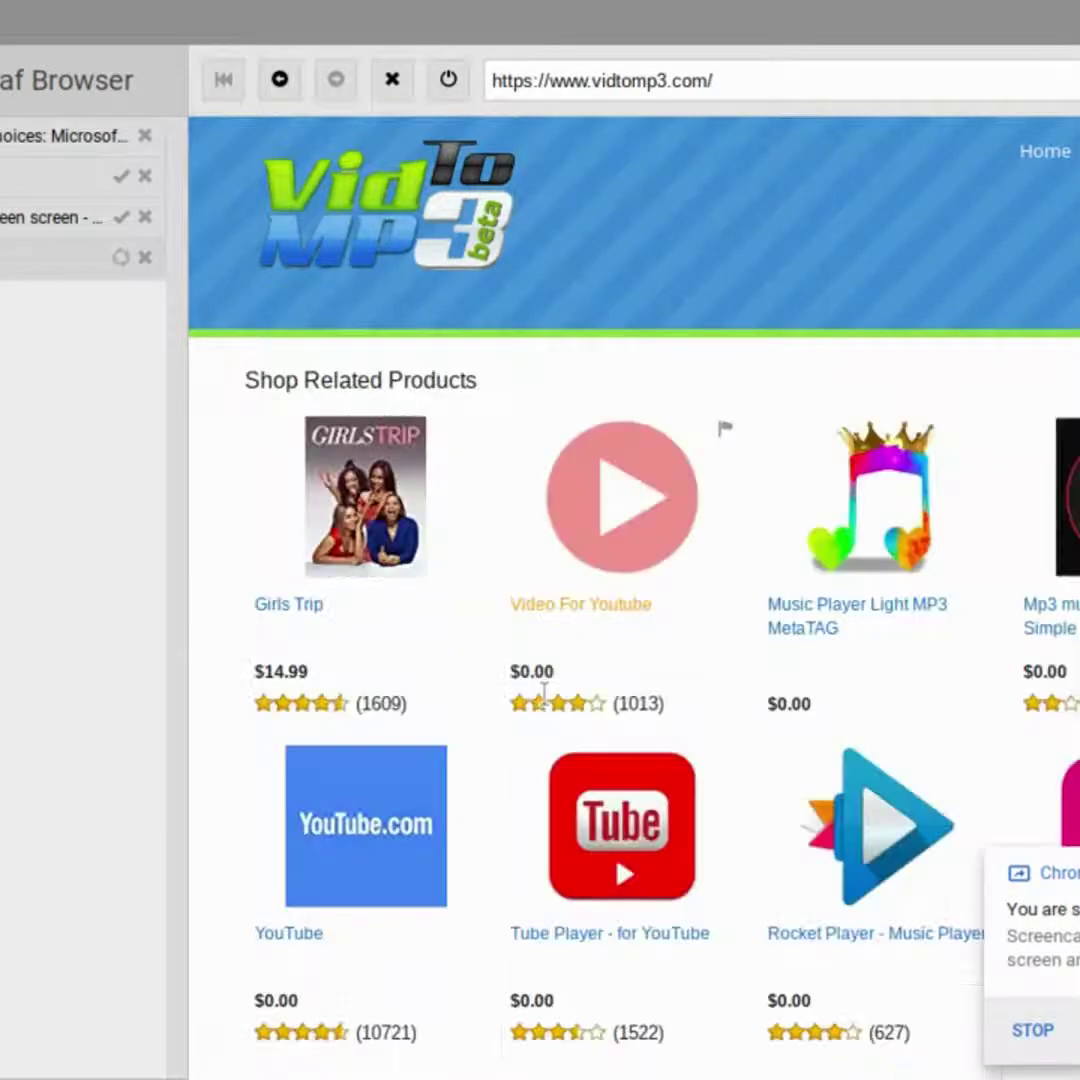
left_click(337, 193)
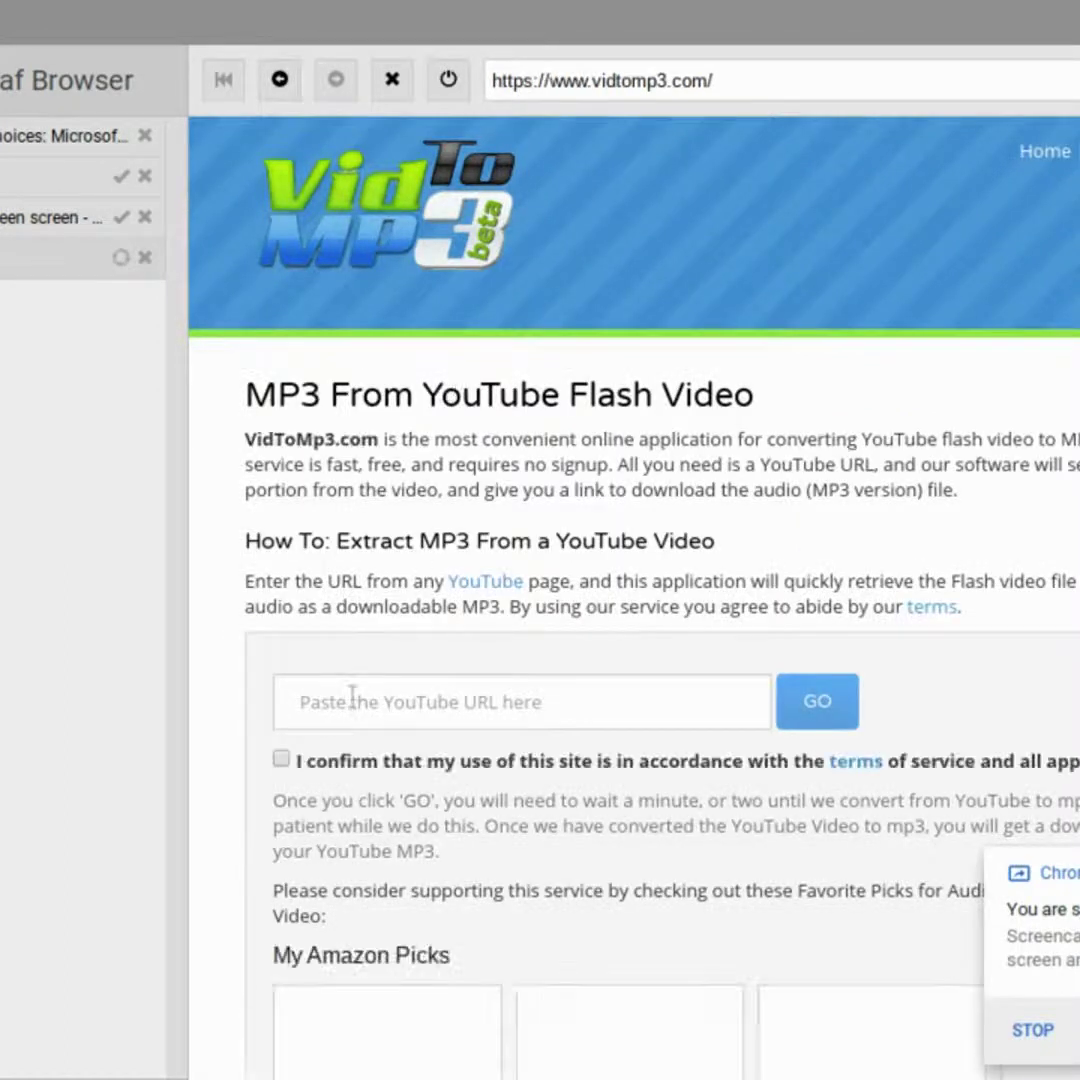
left_click(352, 701)
type("https://www.youtube.com/watch?v=403tAdvkSTA")
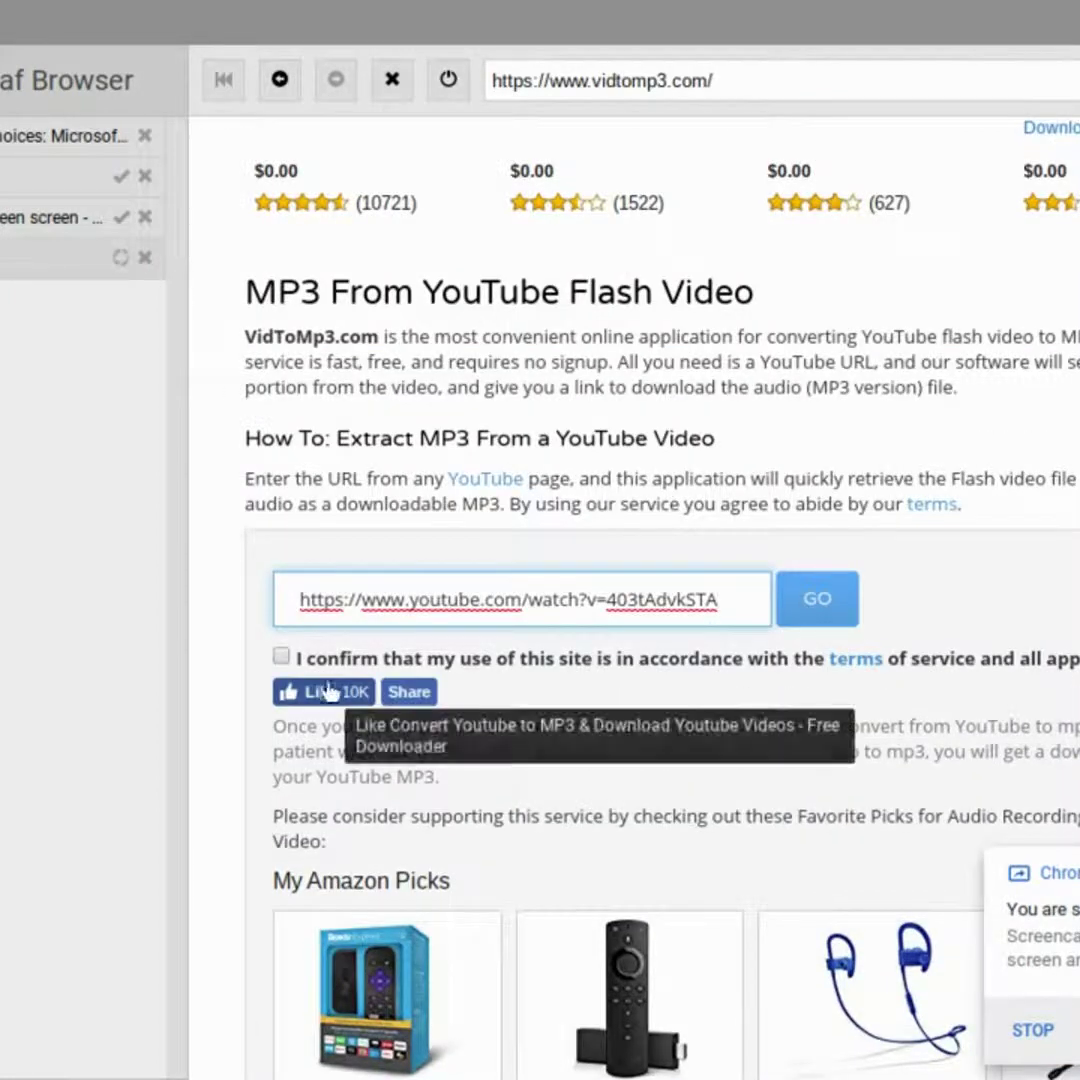
left_click(281, 657)
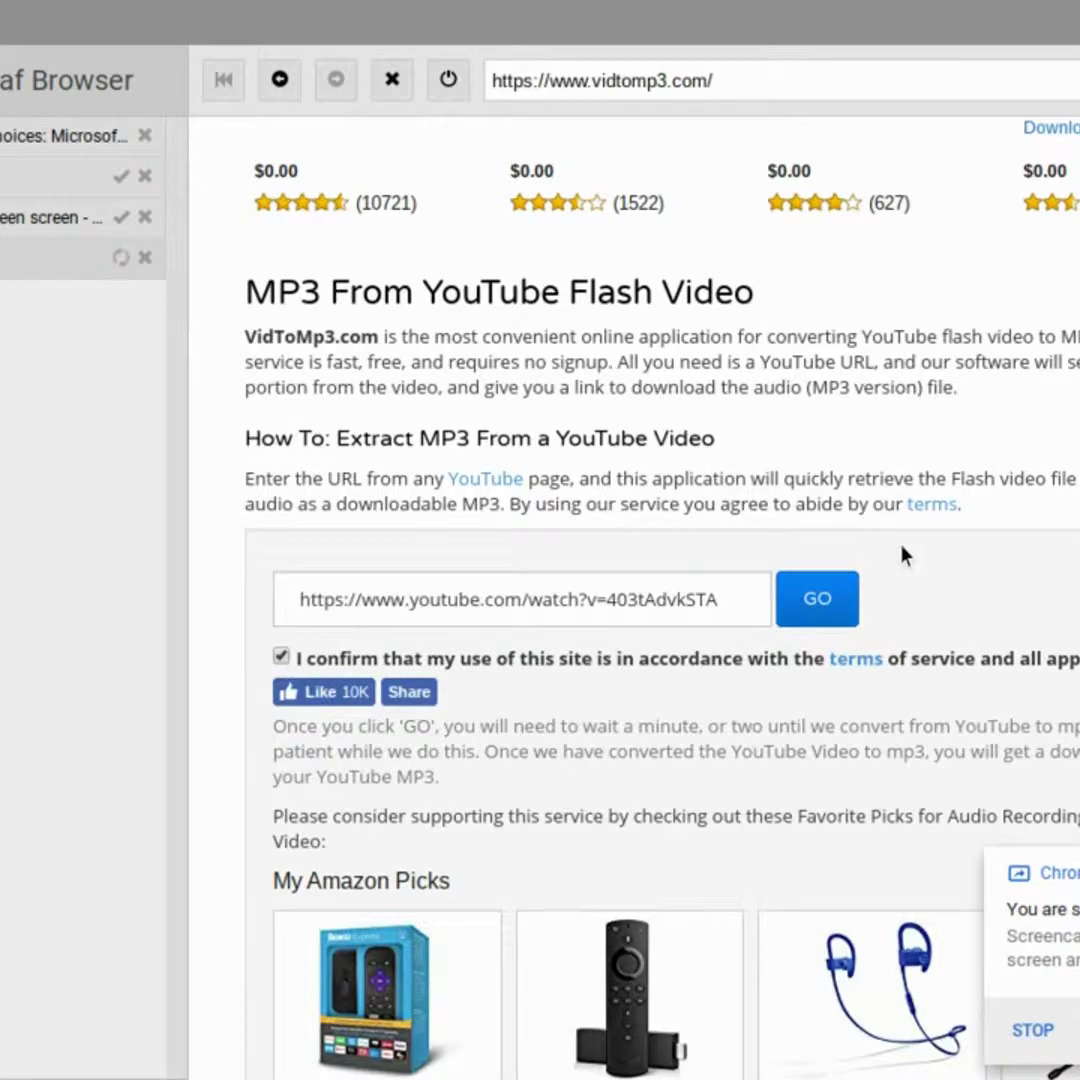
left_click(145, 259)
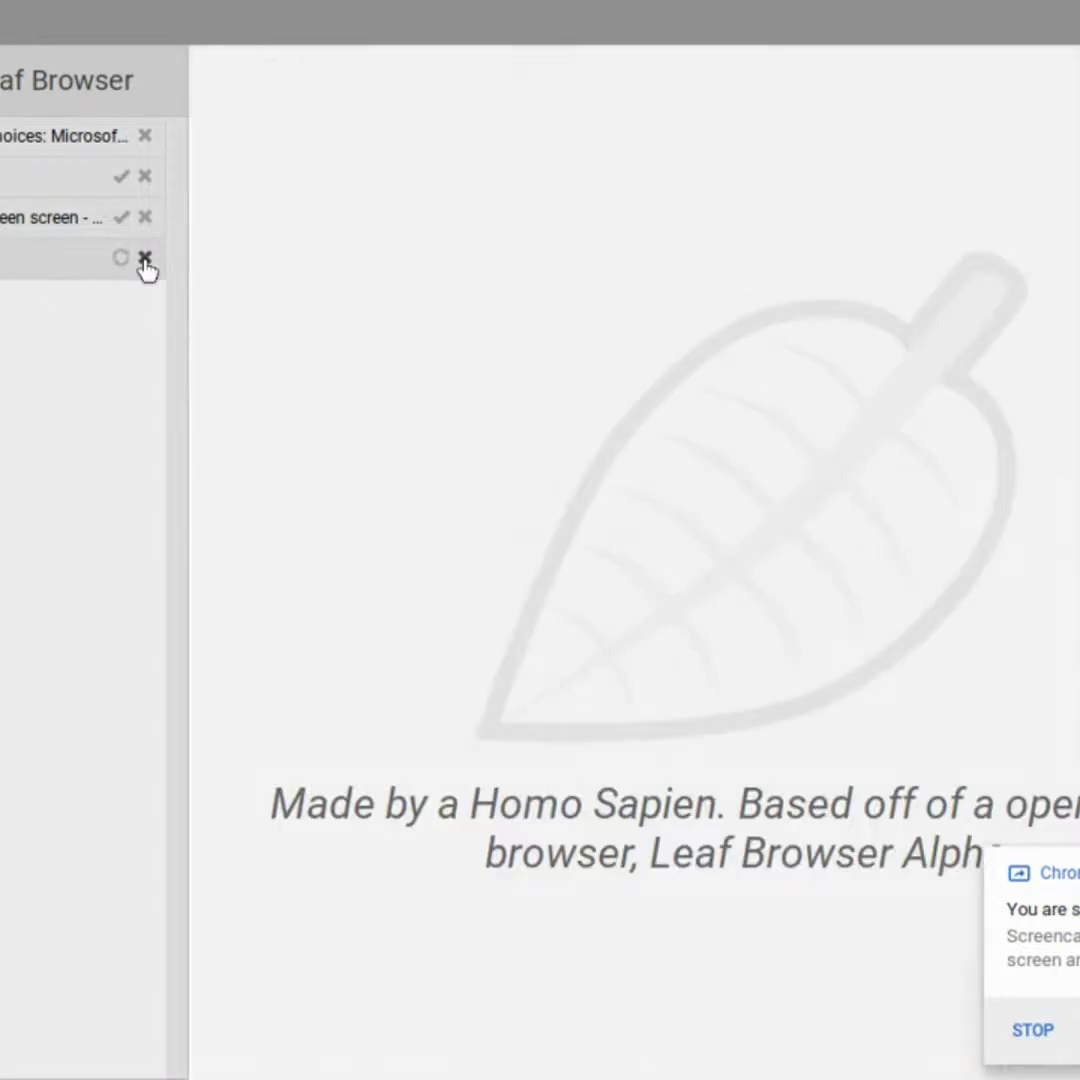
- Return to WeVideo, close the leftover '& Download' tab, and select the Audio 1 clip
left_click(2, 186)
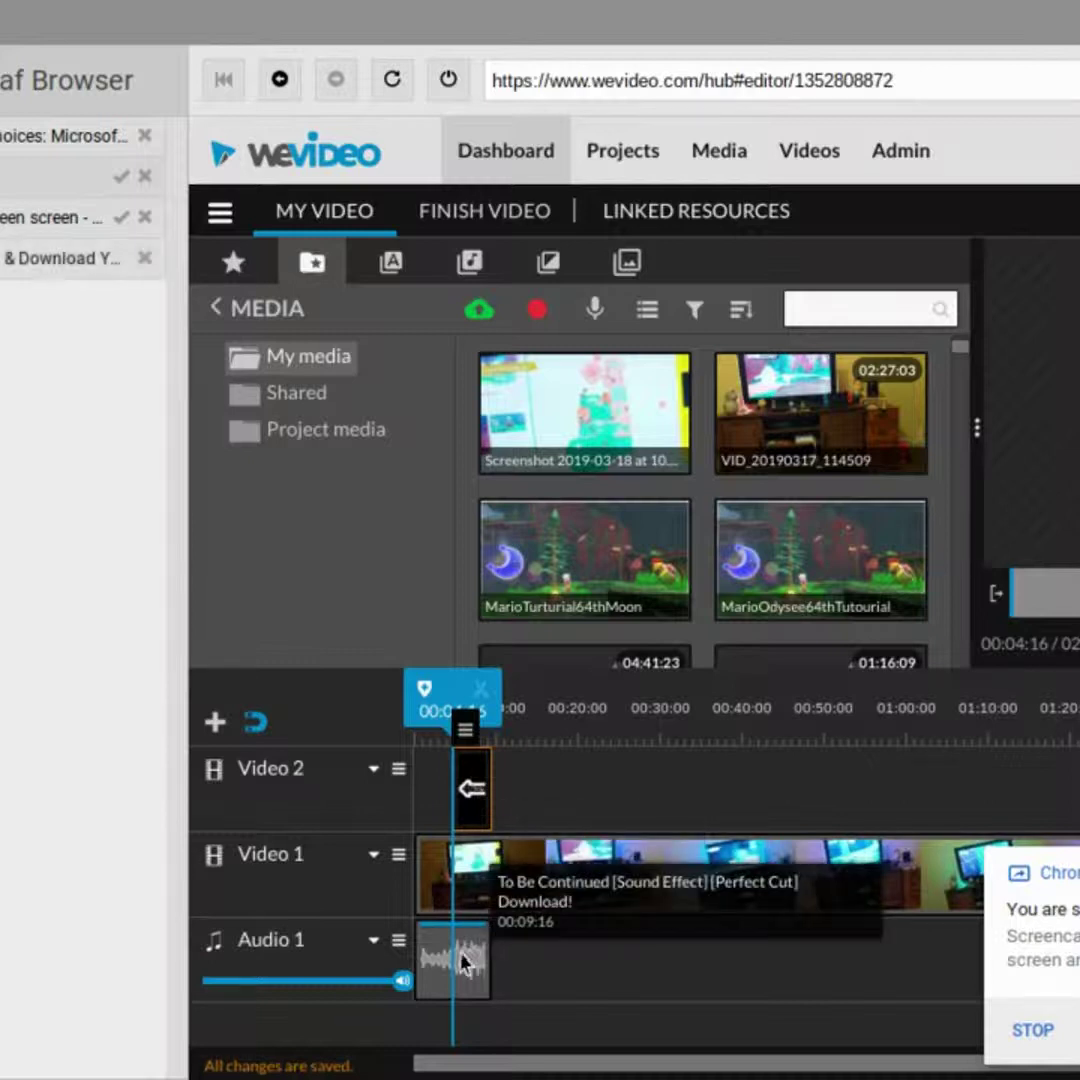
left_click(145, 257)
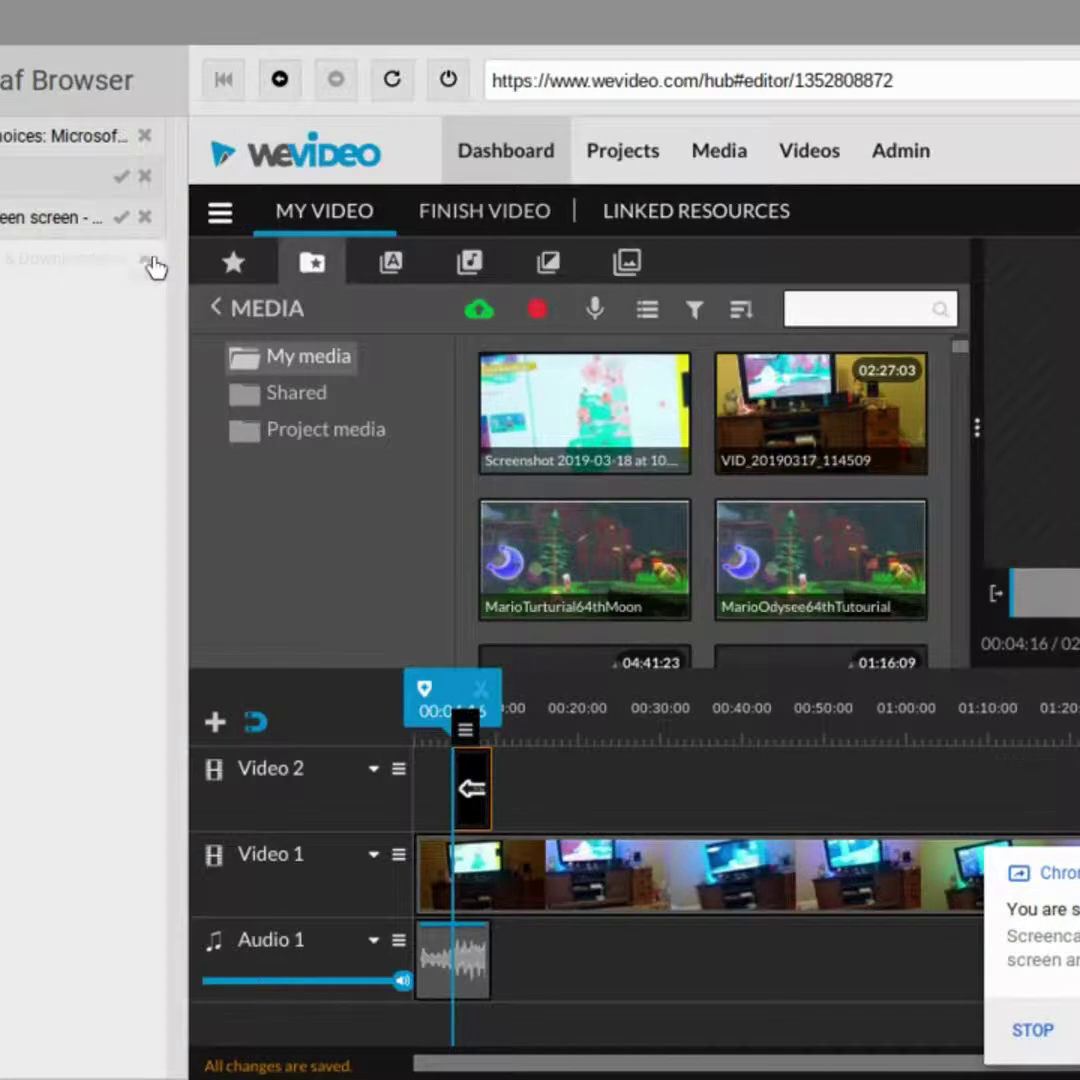
left_click(447, 965)
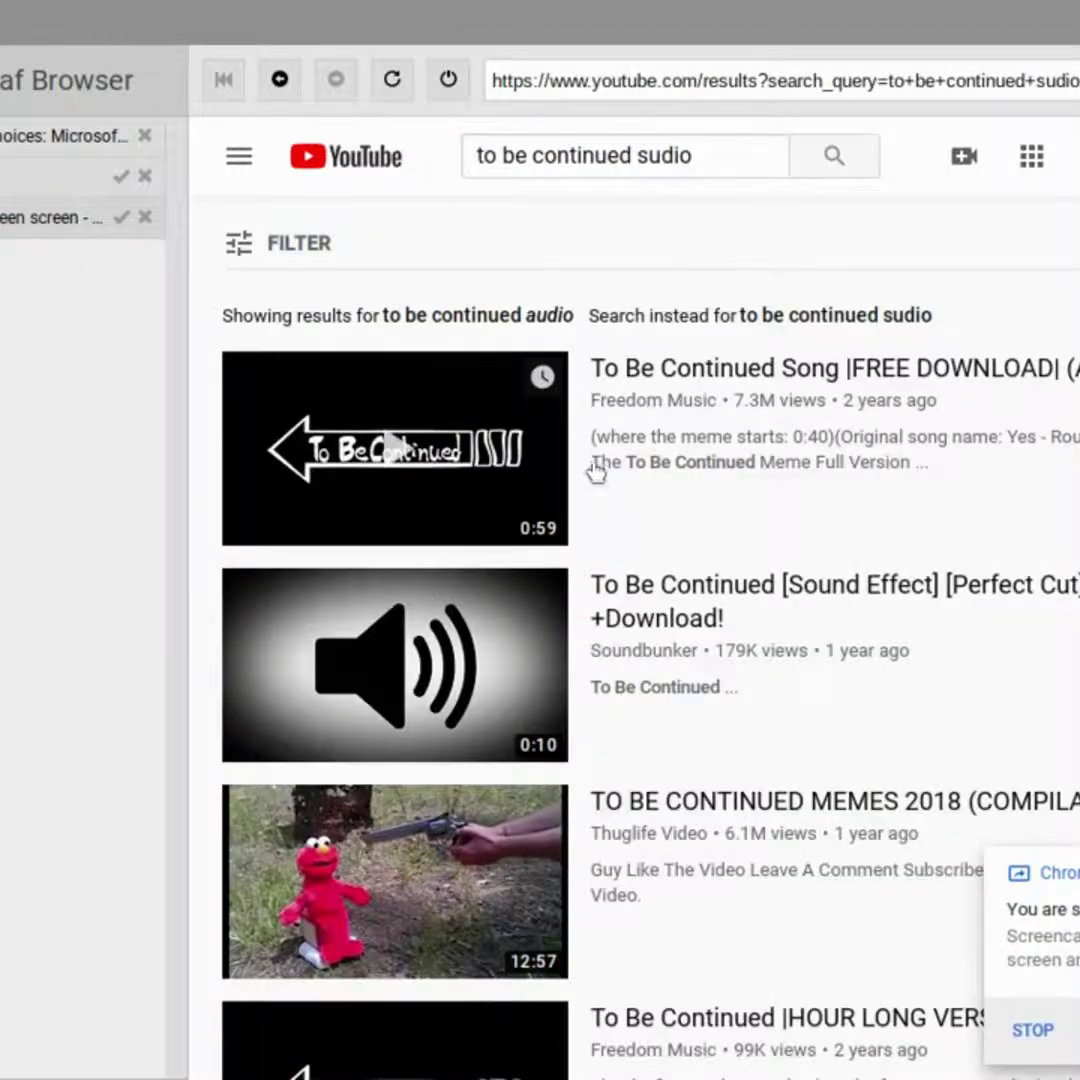
- Close the 'to be continued audio' YouTube results tab and open a new empty tab
left_click(145, 218)
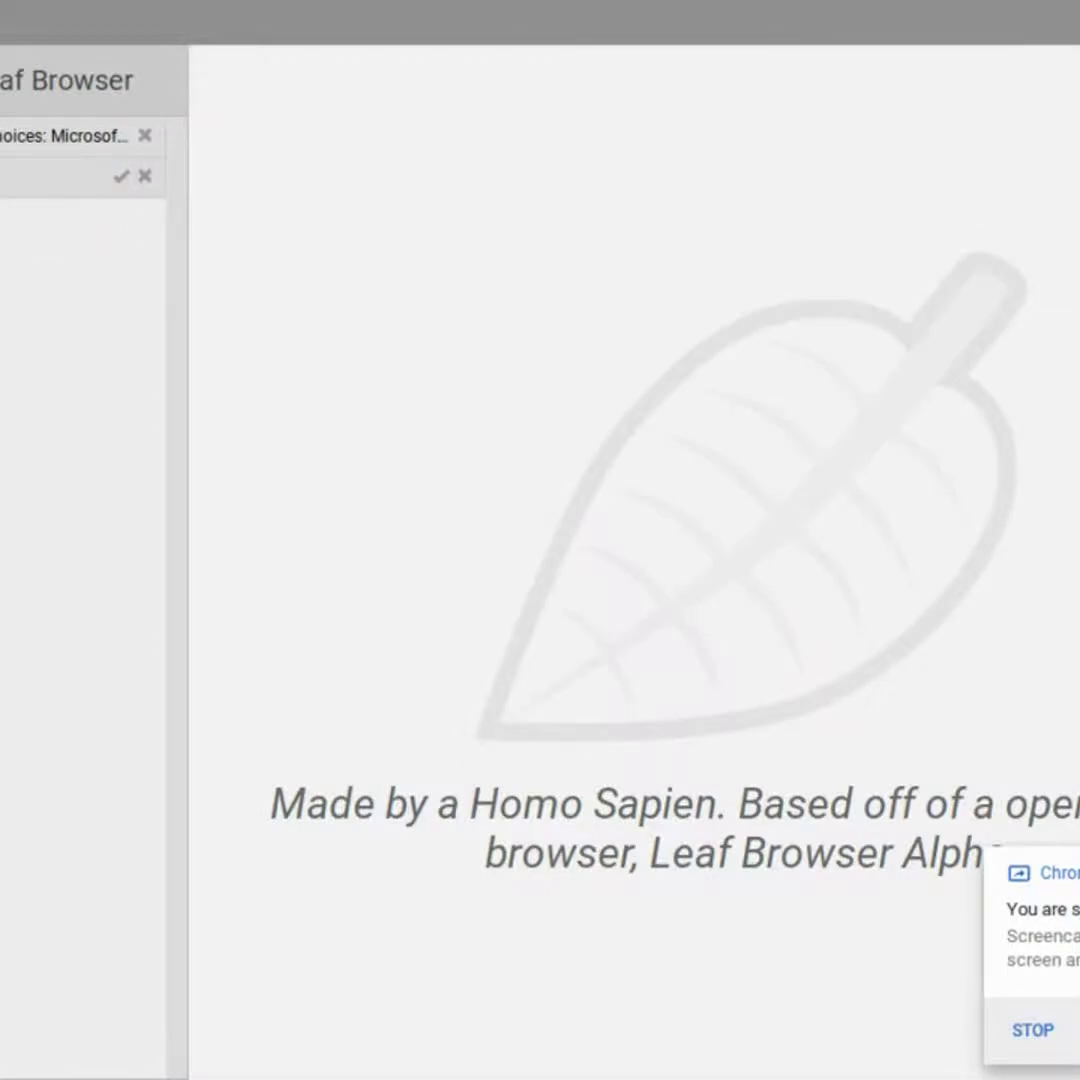
key("ctrl+t")
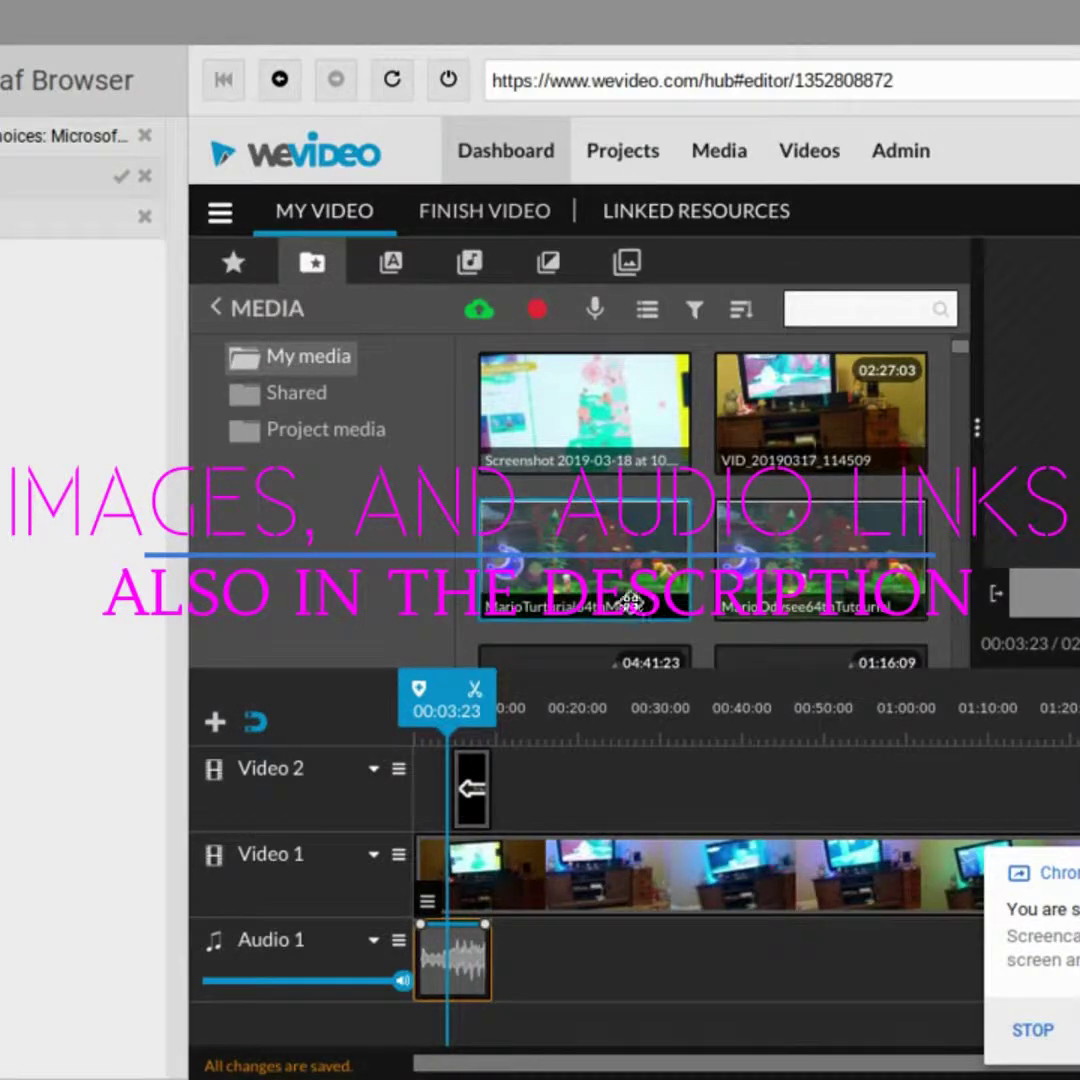
- Select the 'To Be Continued' arrow clip on Video 2, previewing it over the footage at 00:07:09
left_click(474, 784)
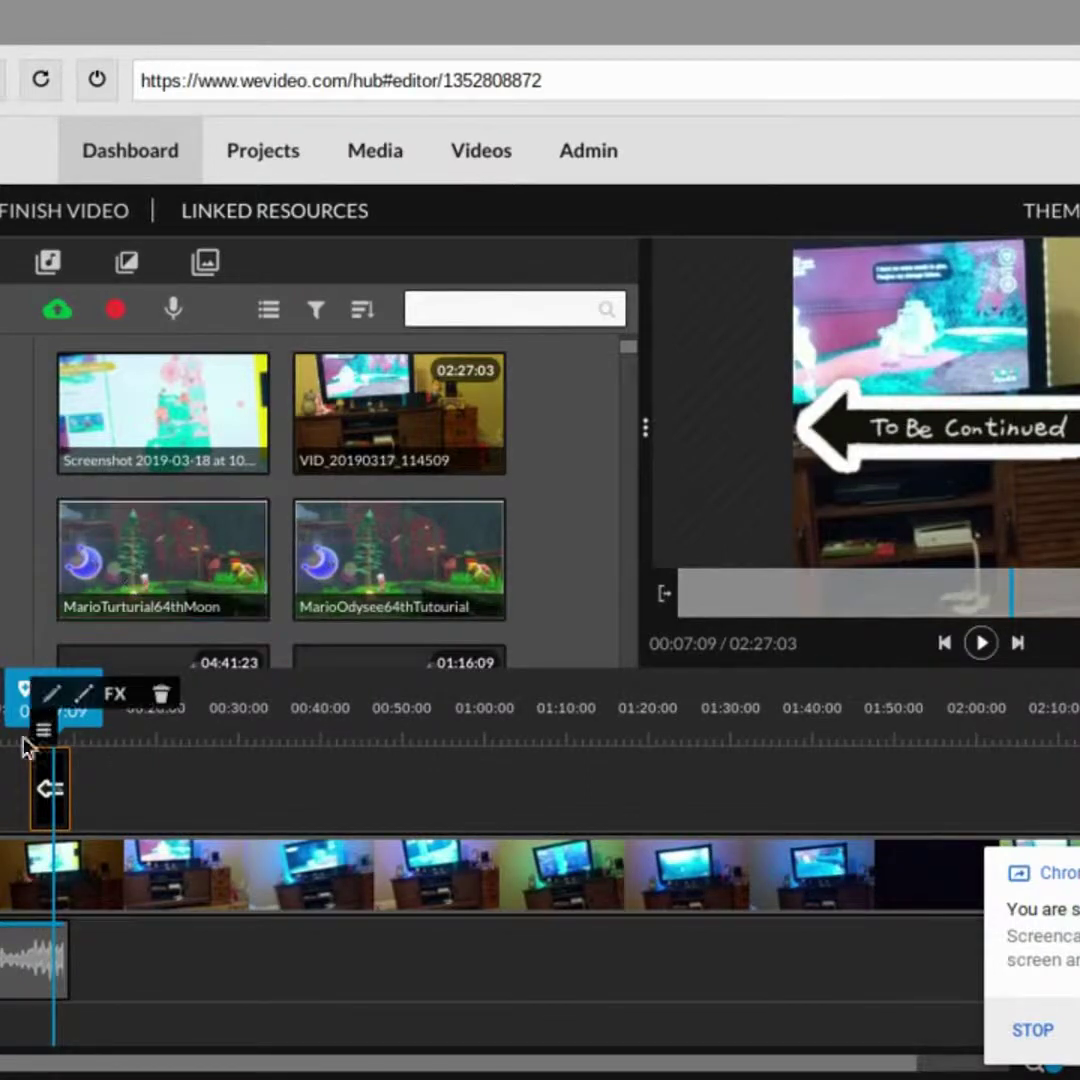
mouse_move(50, 712)
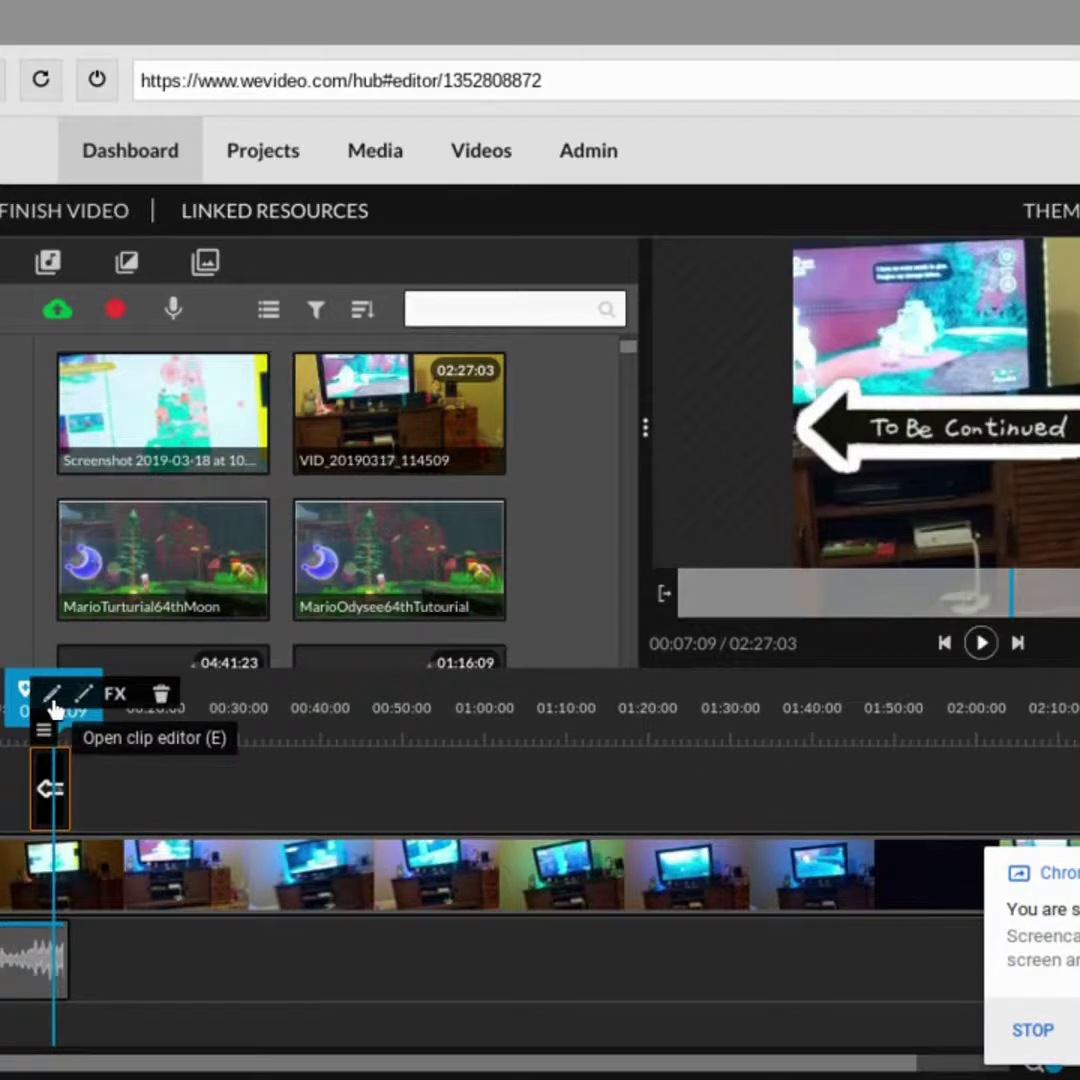
left_click(52, 705)
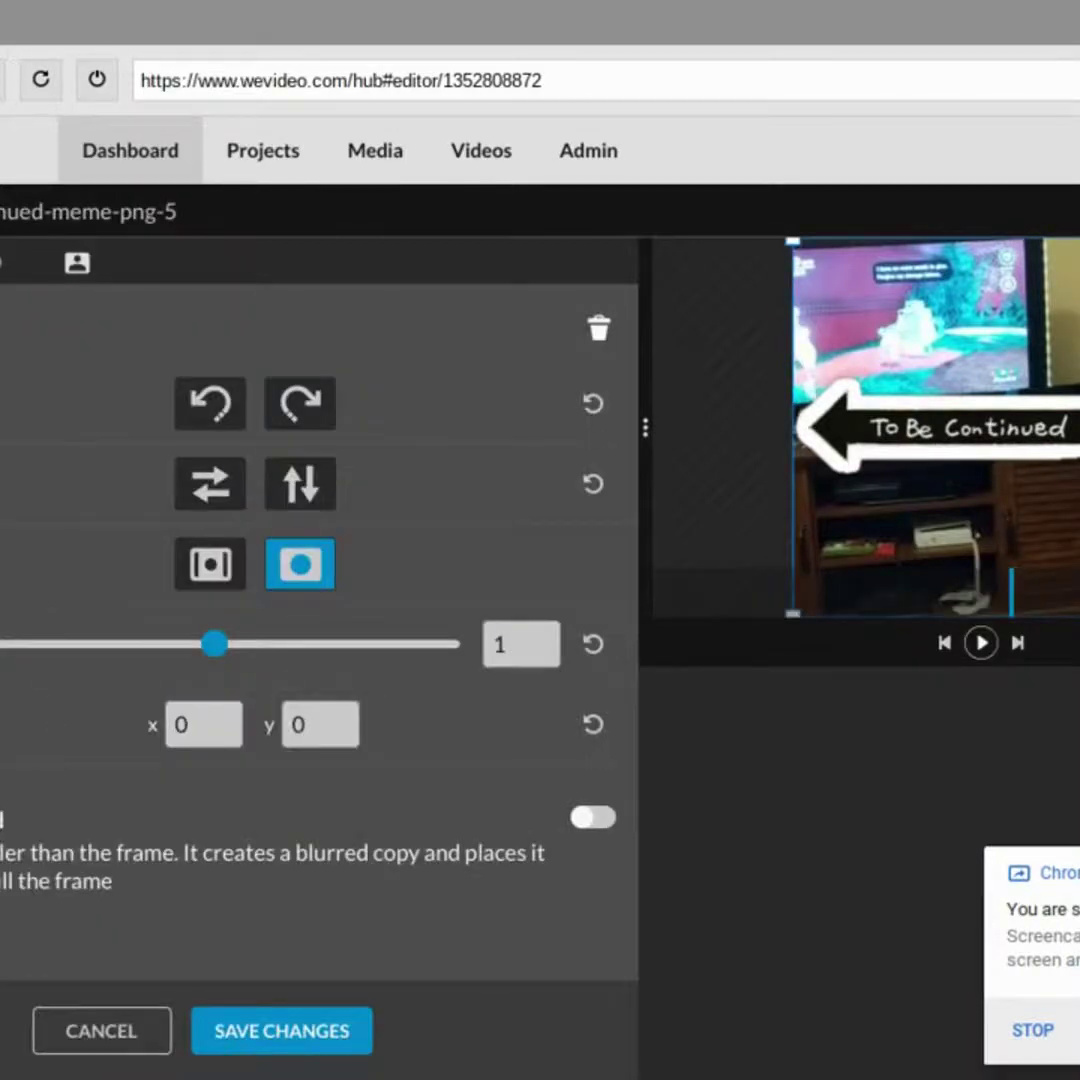
left_click(5, 270)
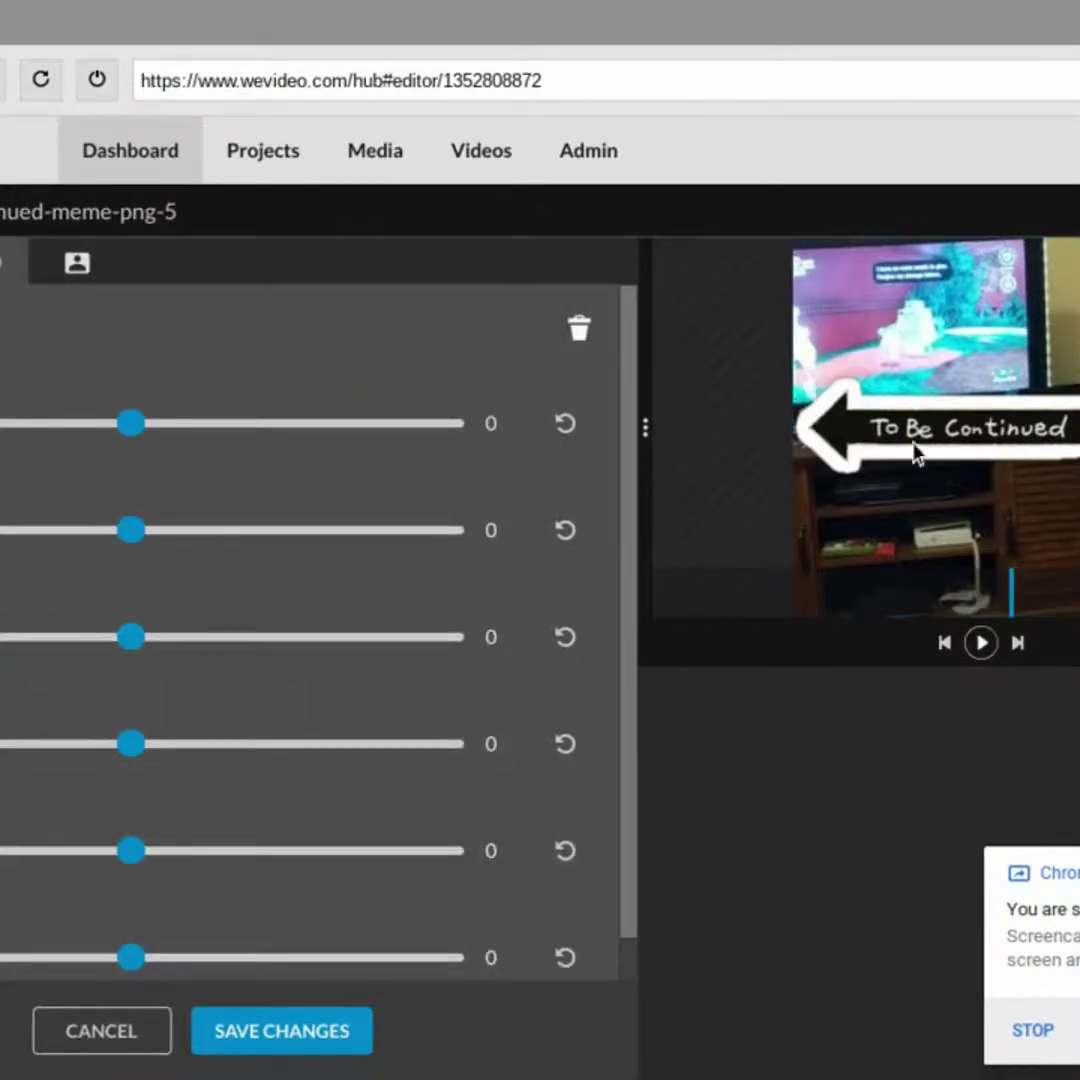
left_click(82, 268)
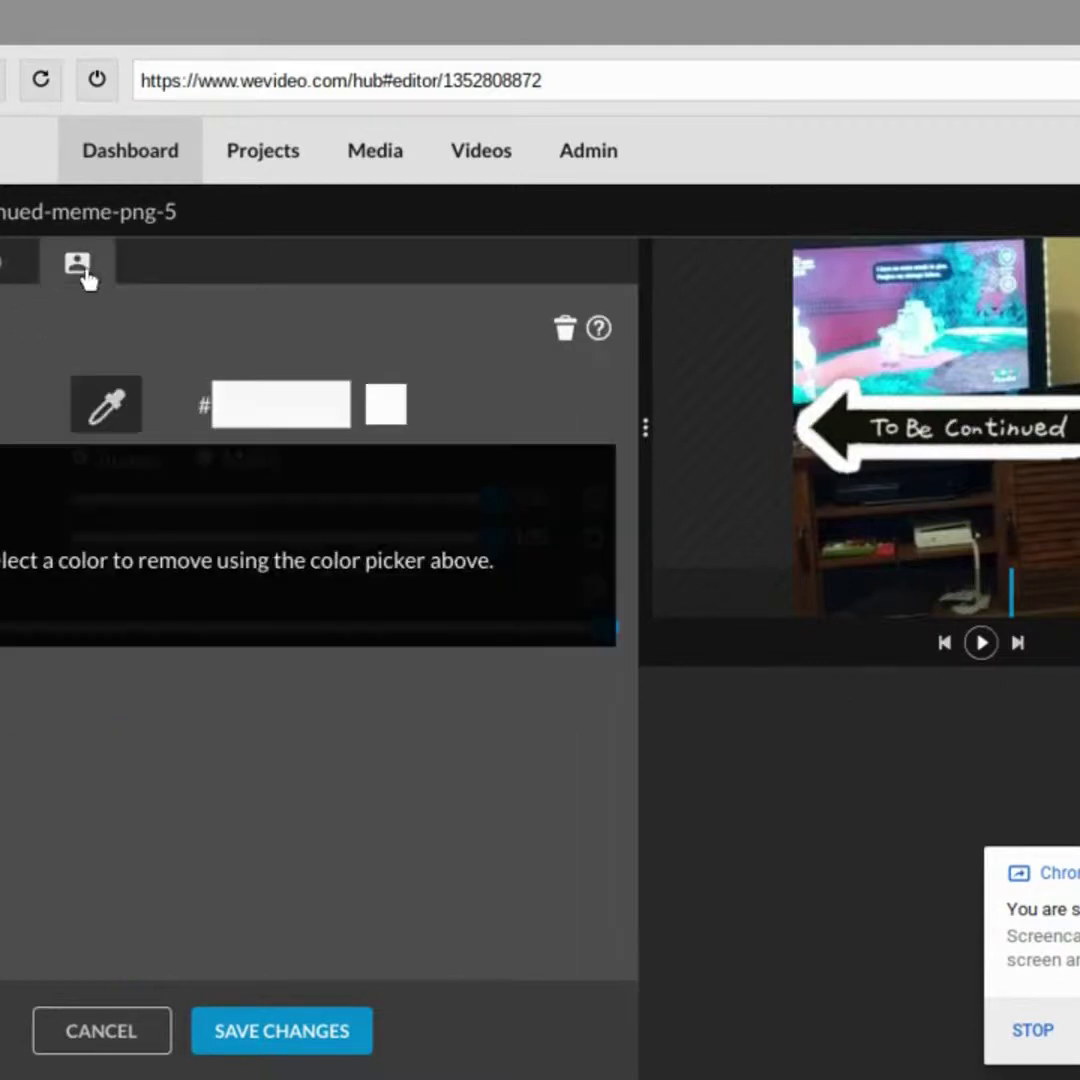
left_click(104, 406)
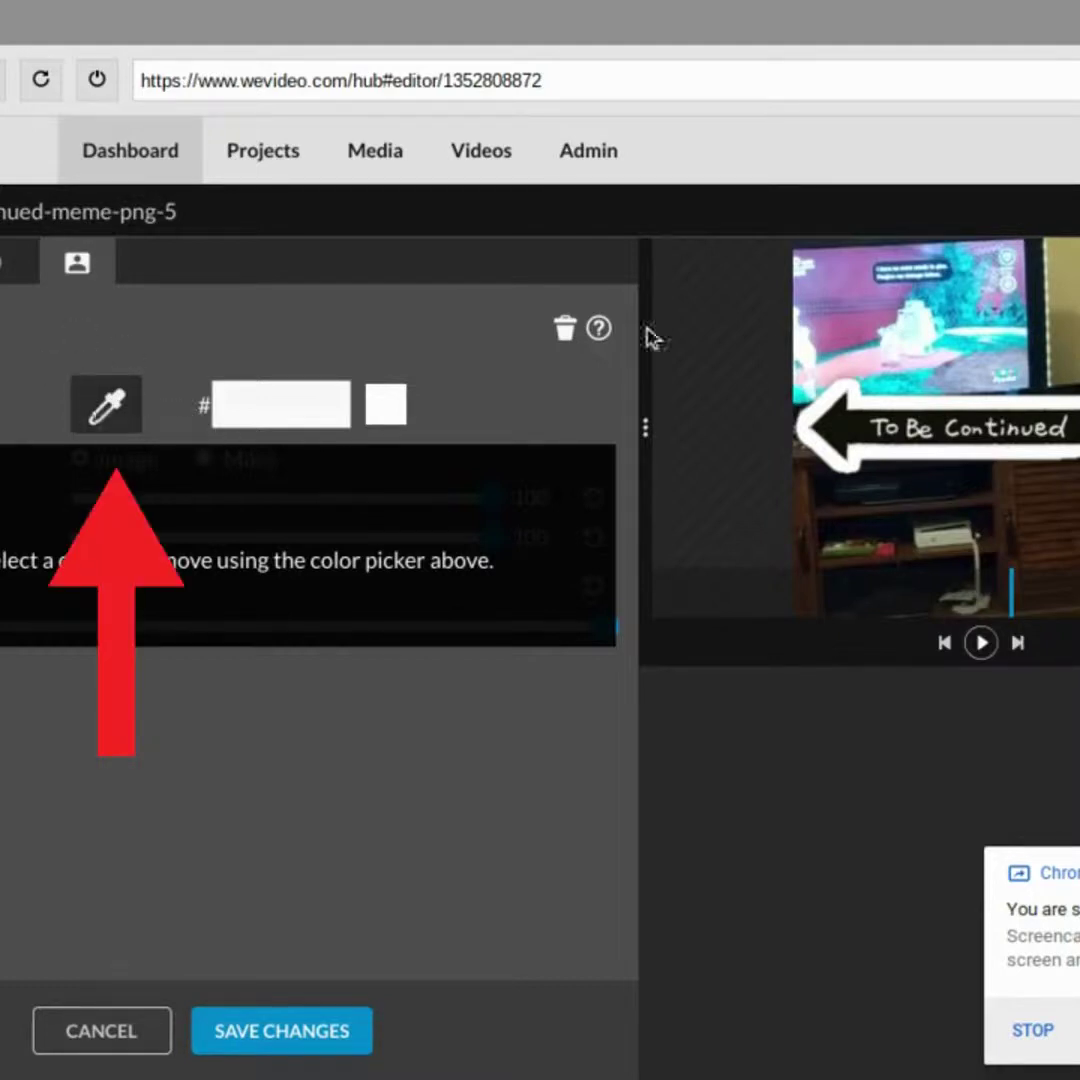
left_click(110, 418)
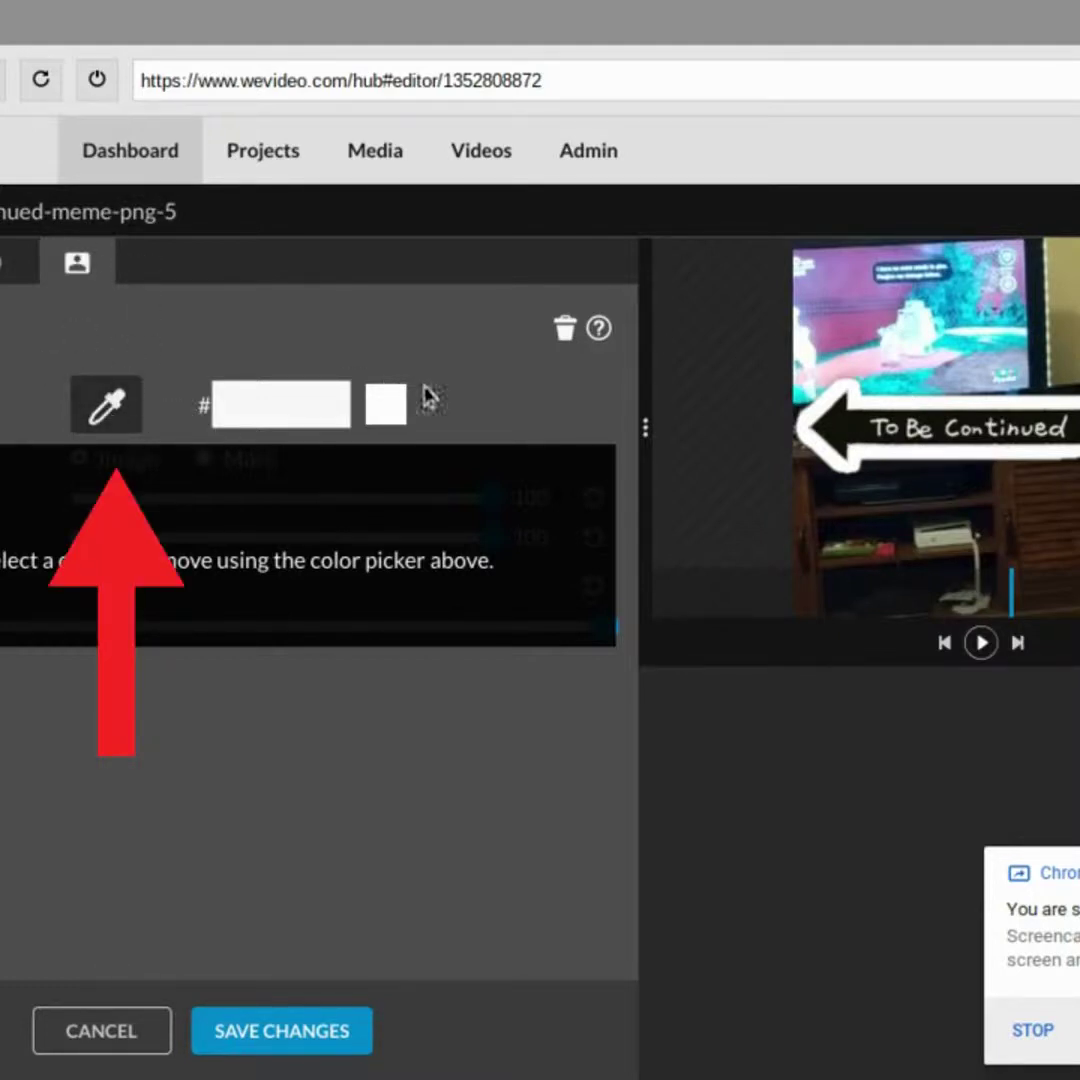
left_click(843, 417)
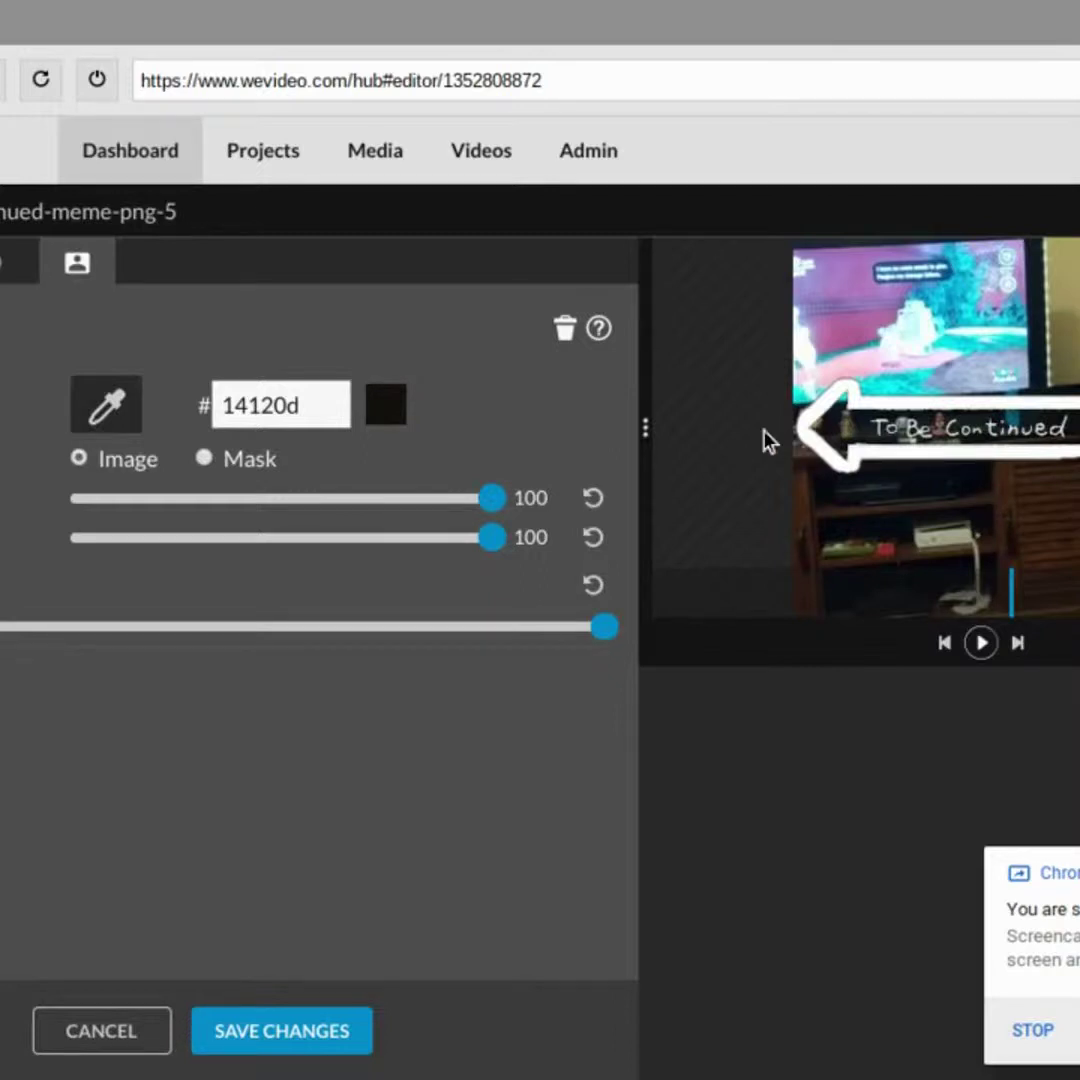
left_click(100, 1030)
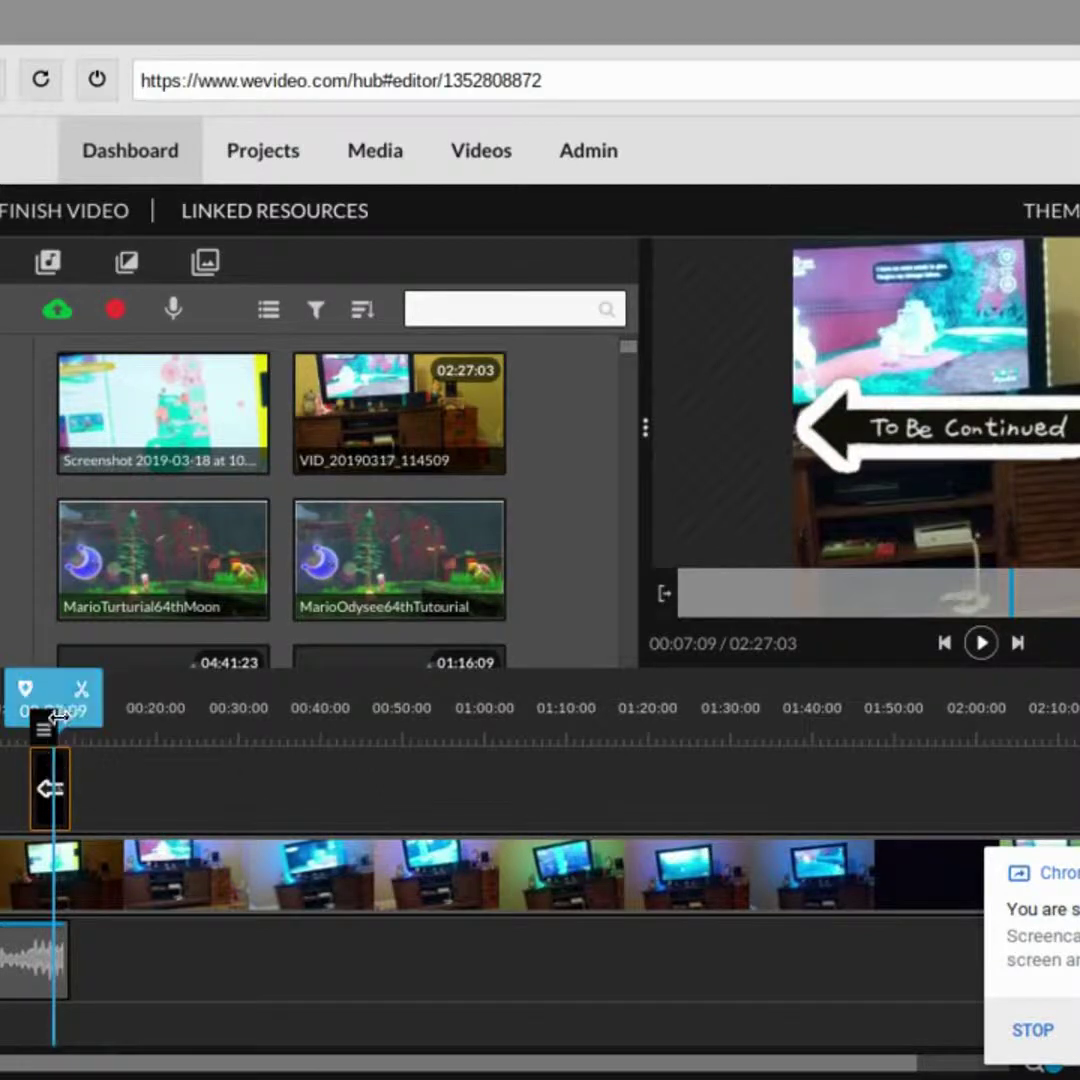
- Rewind to 00:00:00 and play the preview, stopping at 00:03:13
left_click_drag(40, 713, 8, 712)
left_click(985, 644)
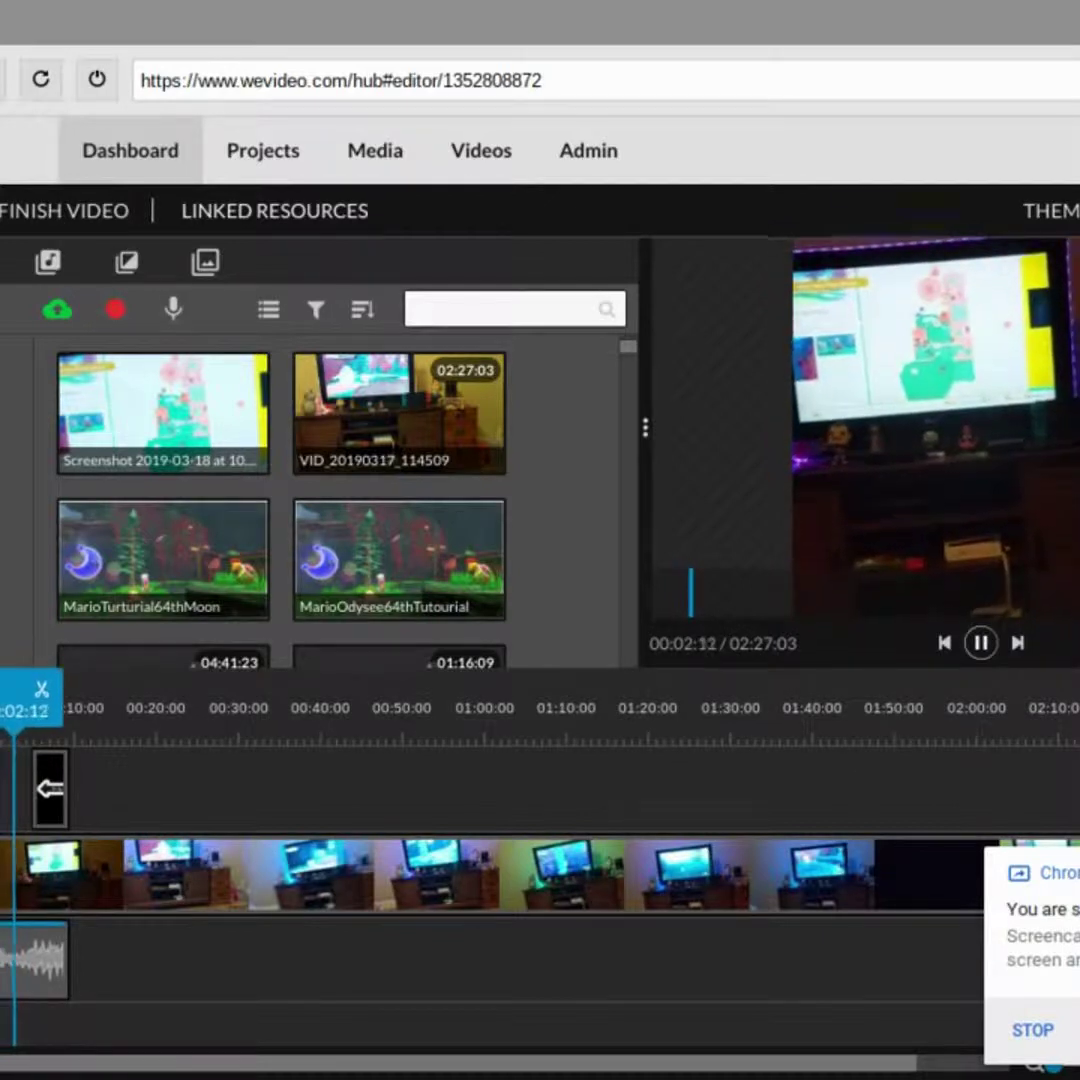
left_click(985, 644)
left_click(985, 644)
left_click(985, 644)
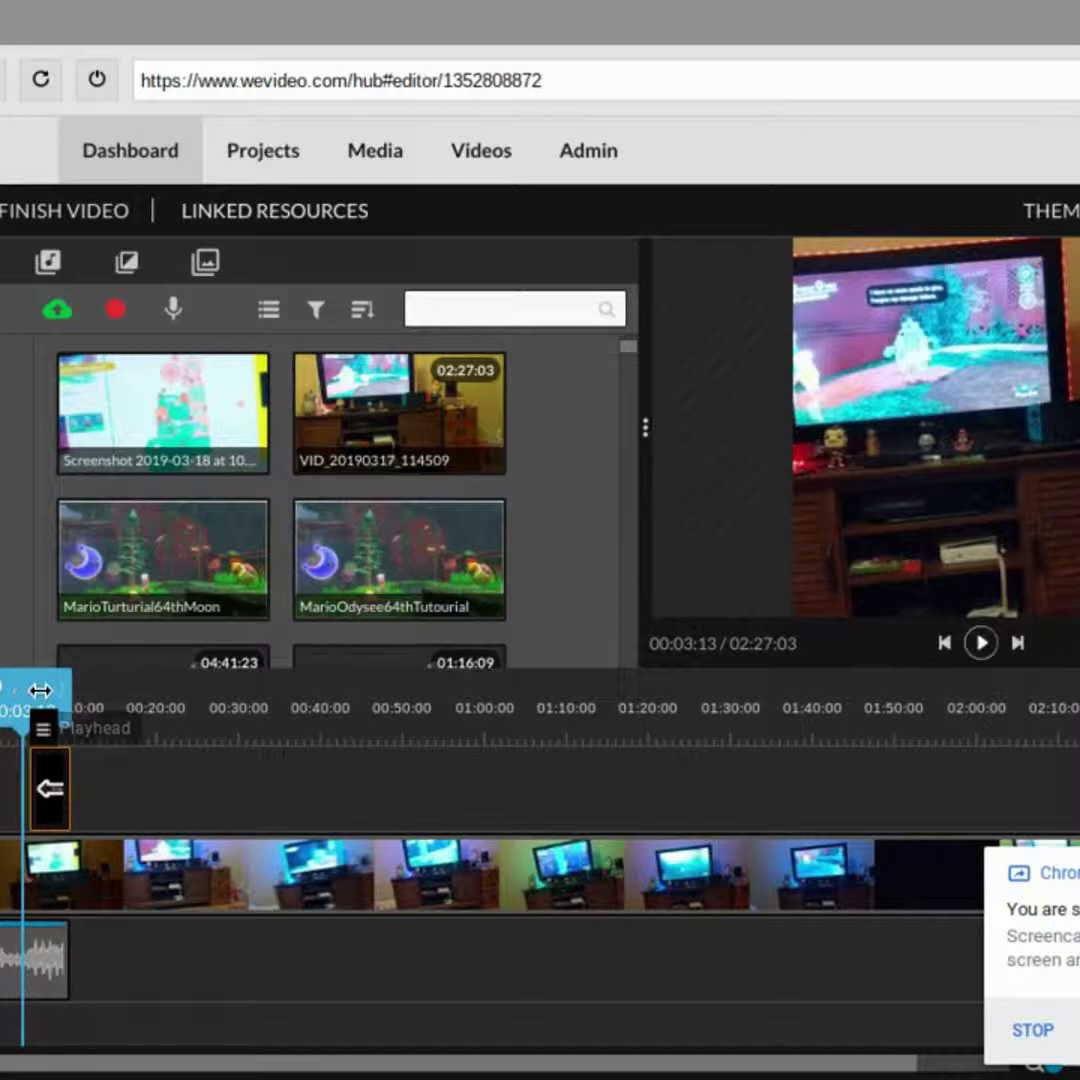
- Add a marker titled 'der' at 00:03:13
left_click(4, 697)
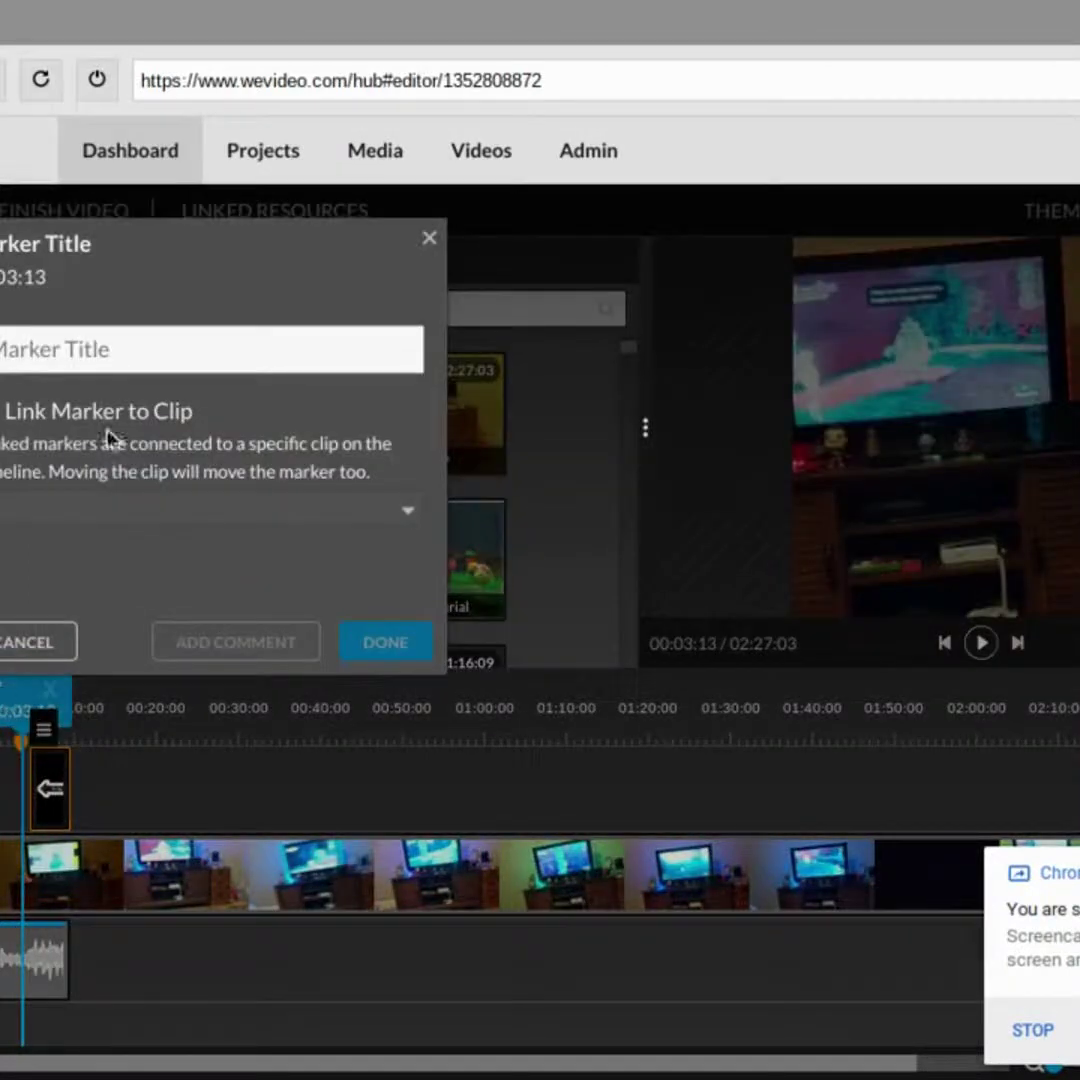
left_click(78, 354)
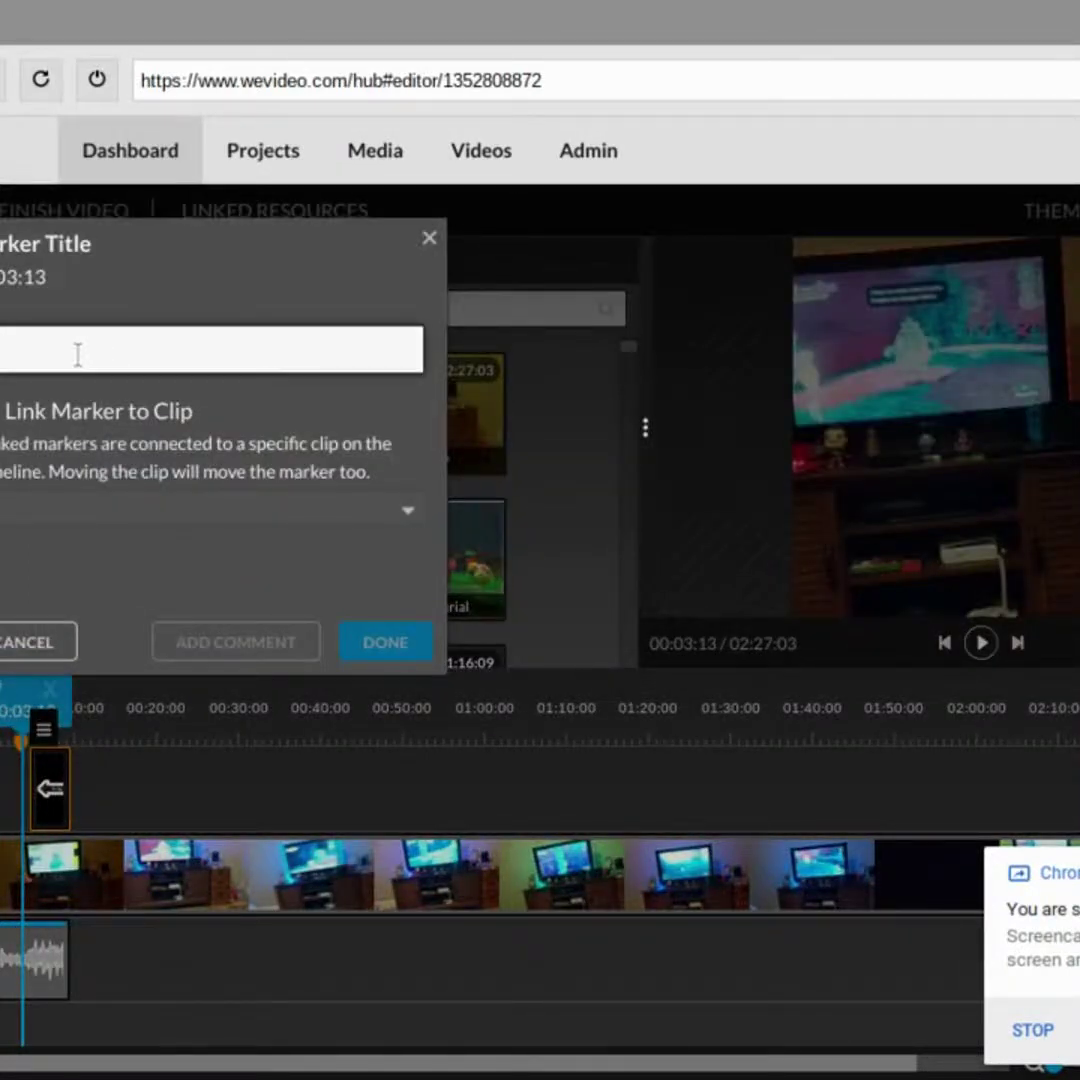
type("der")
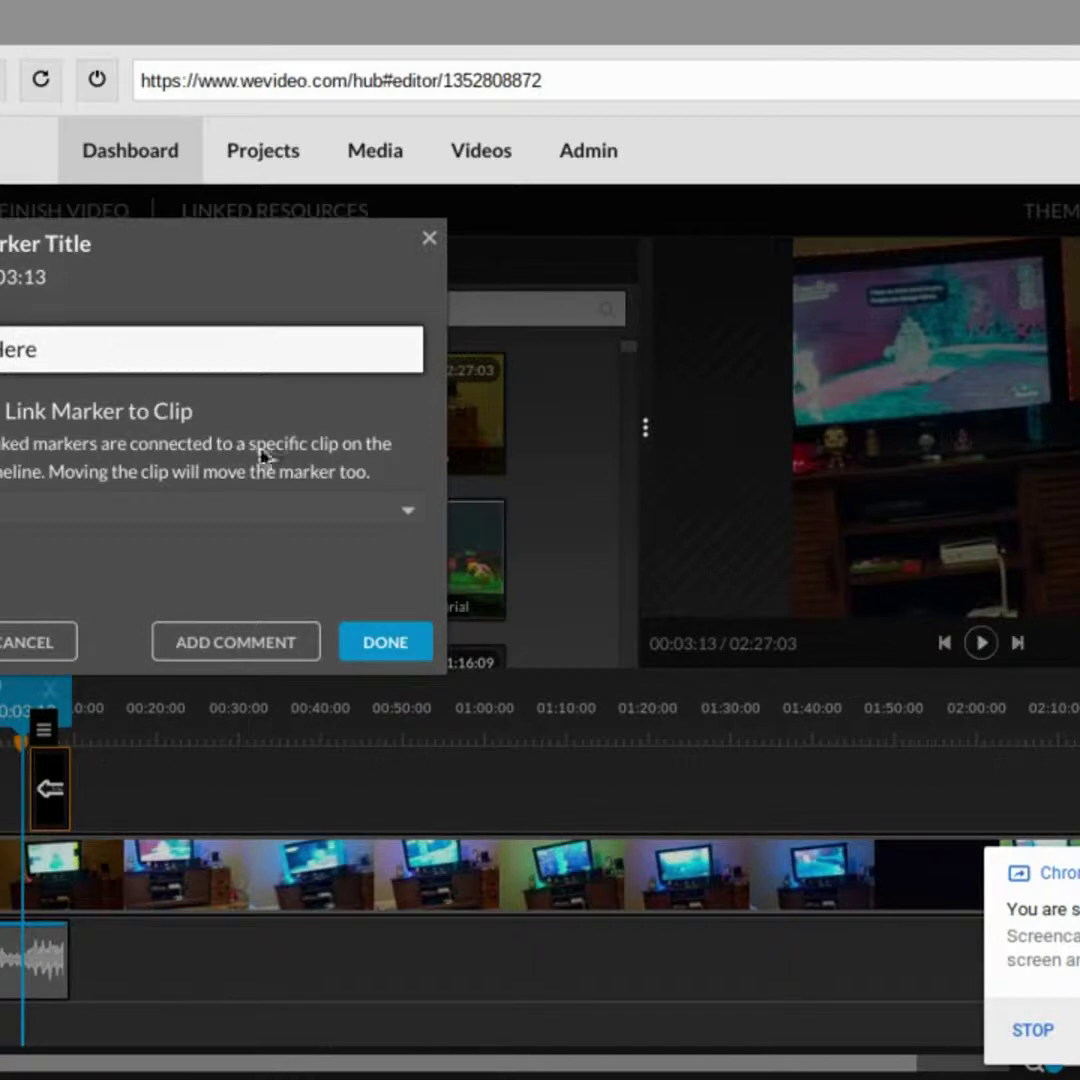
left_click(379, 655)
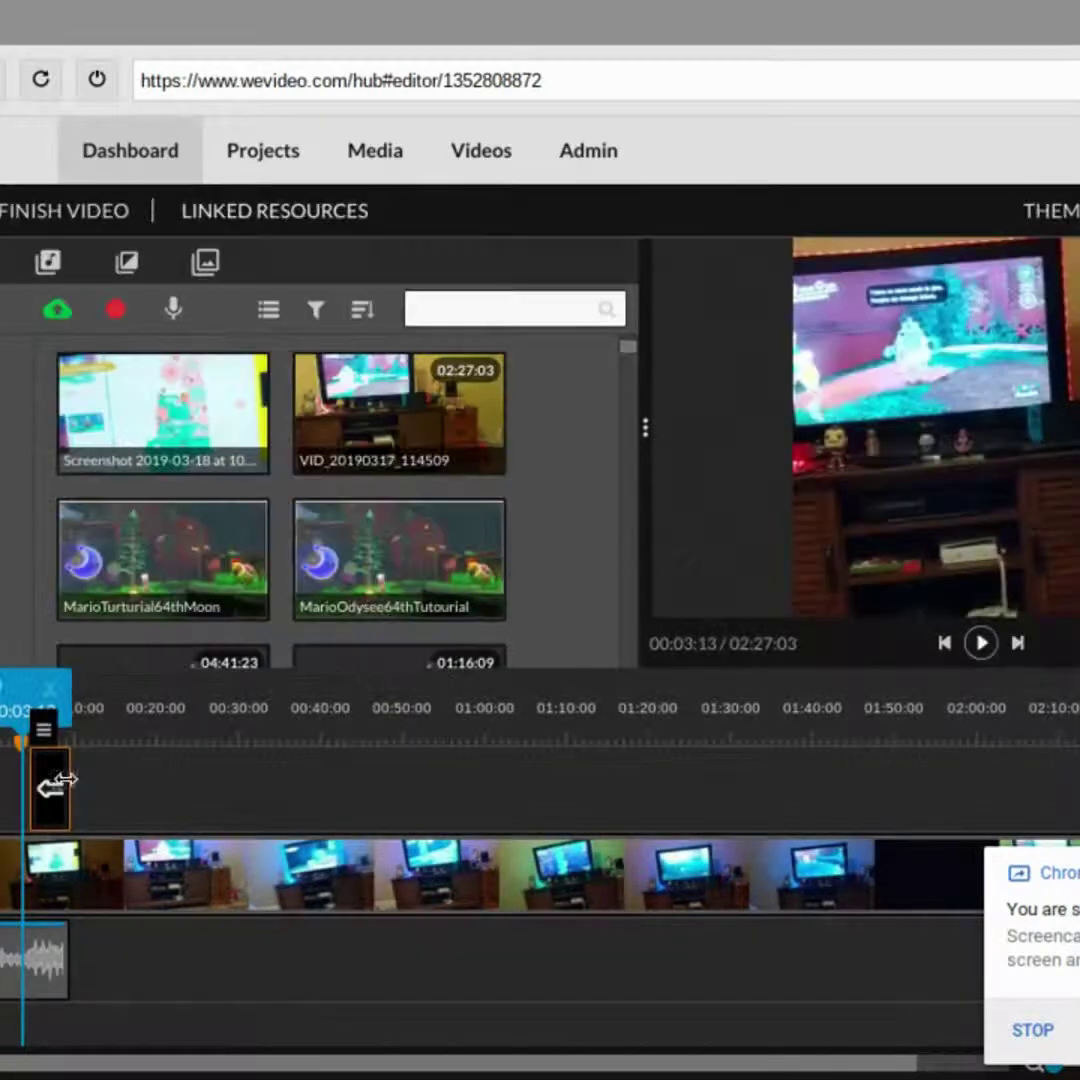
left_click(68, 708)
- Shorten the To Be Continued clip, move it toward the start, preview it, and select the main footage
left_click_drag(42, 790, 69, 790)
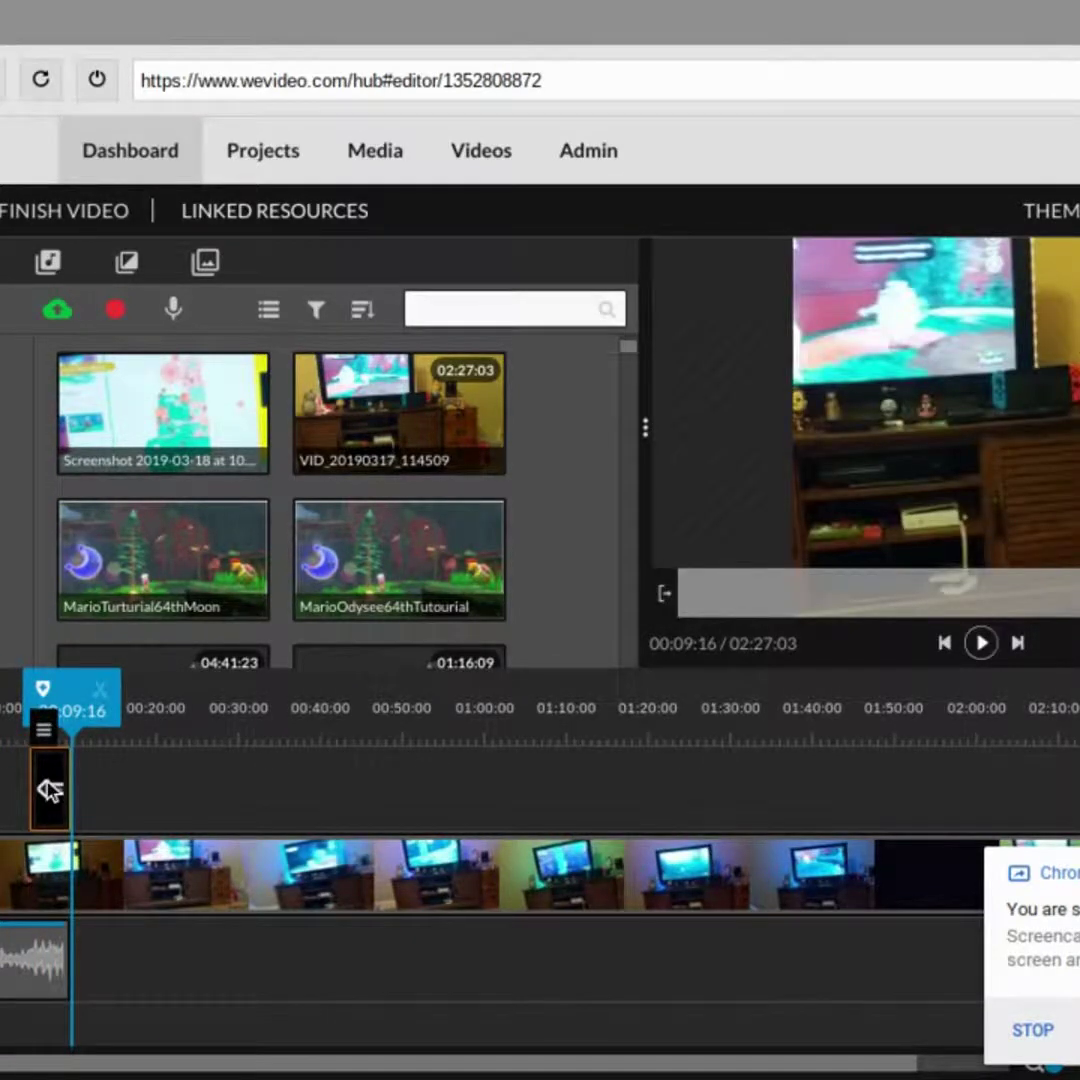
mouse_move(49, 790)
left_mouse_down()
mouse_move(34, 787)
mouse_move(49, 785)
left_mouse_up()
left_click(49, 785)
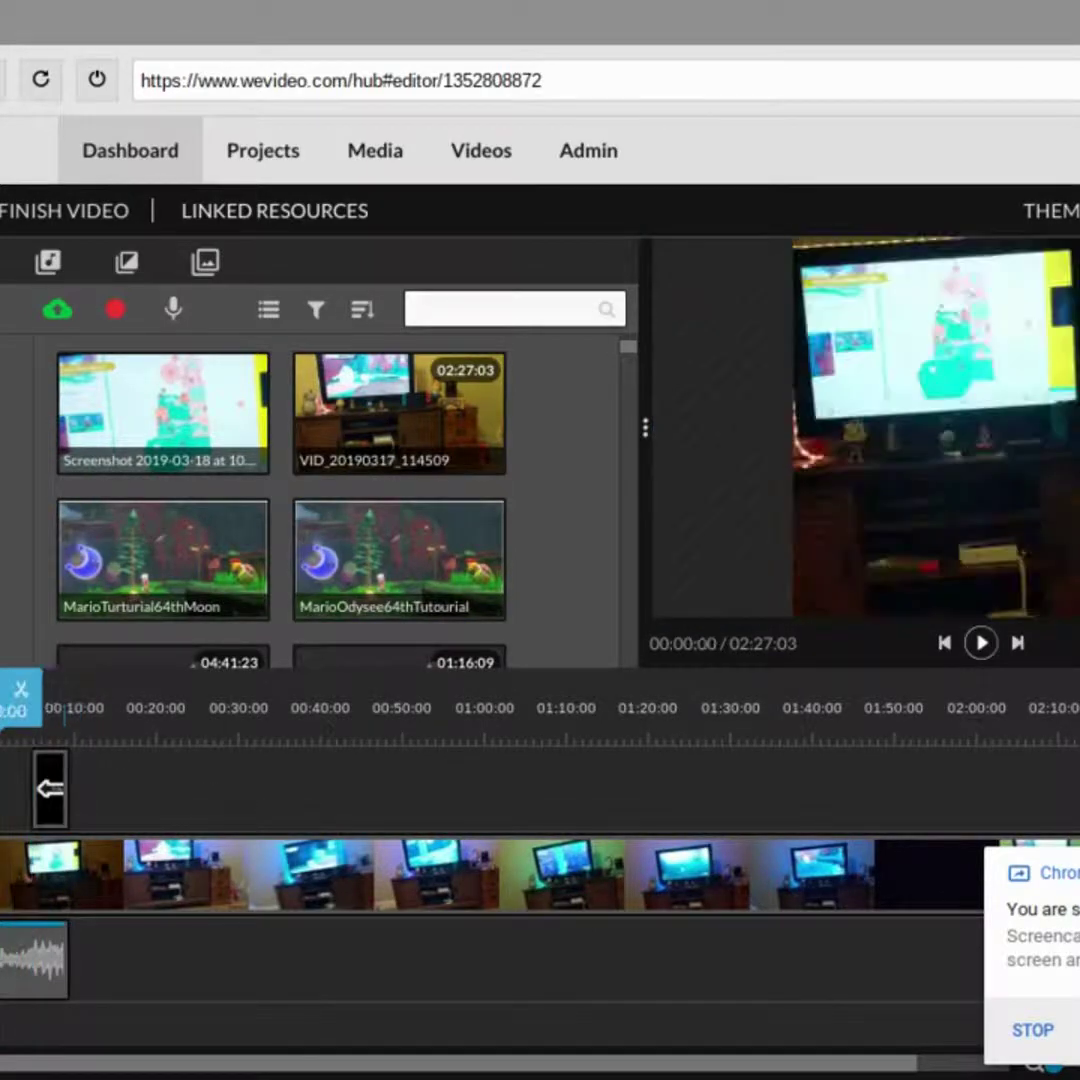
left_click(982, 643)
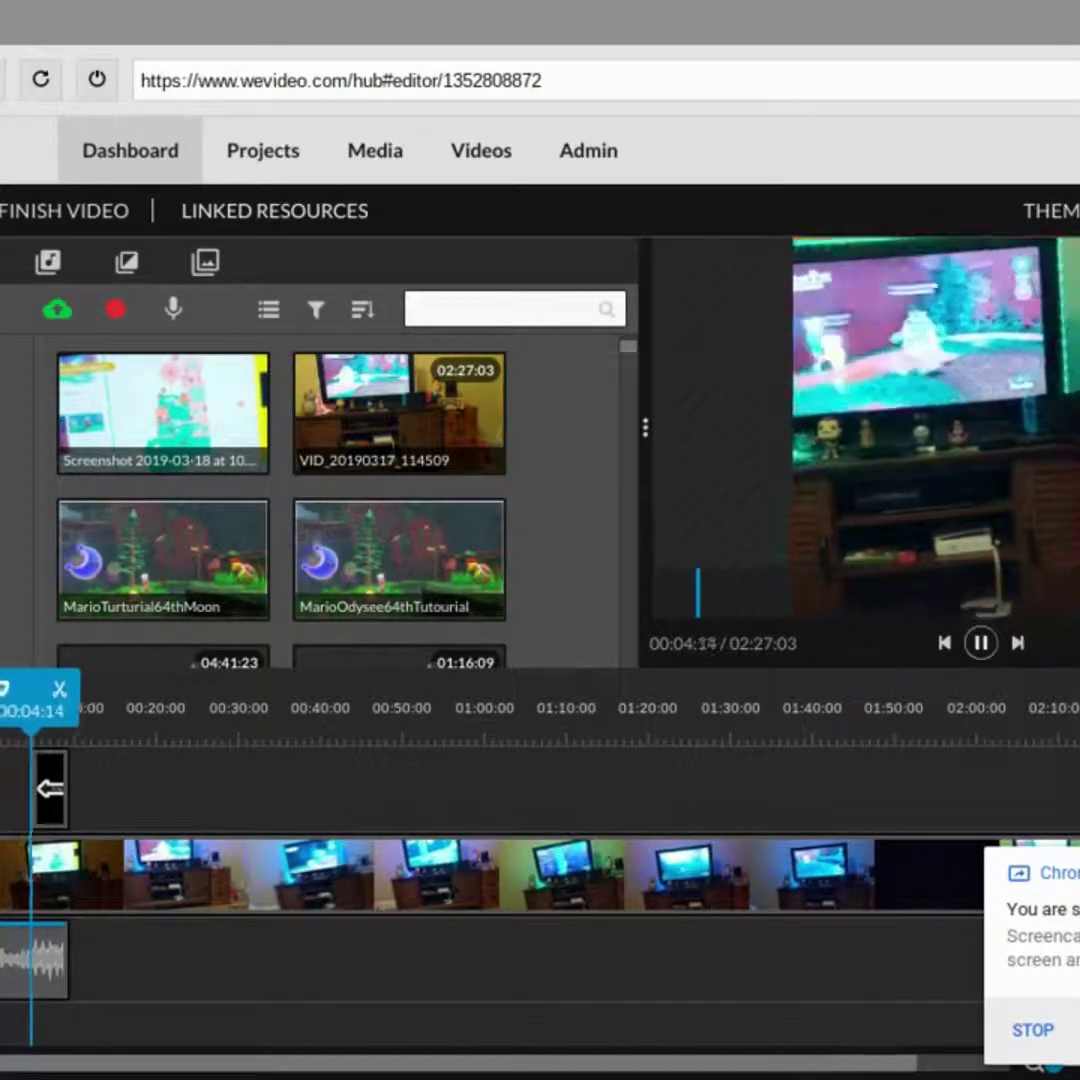
left_click(984, 645)
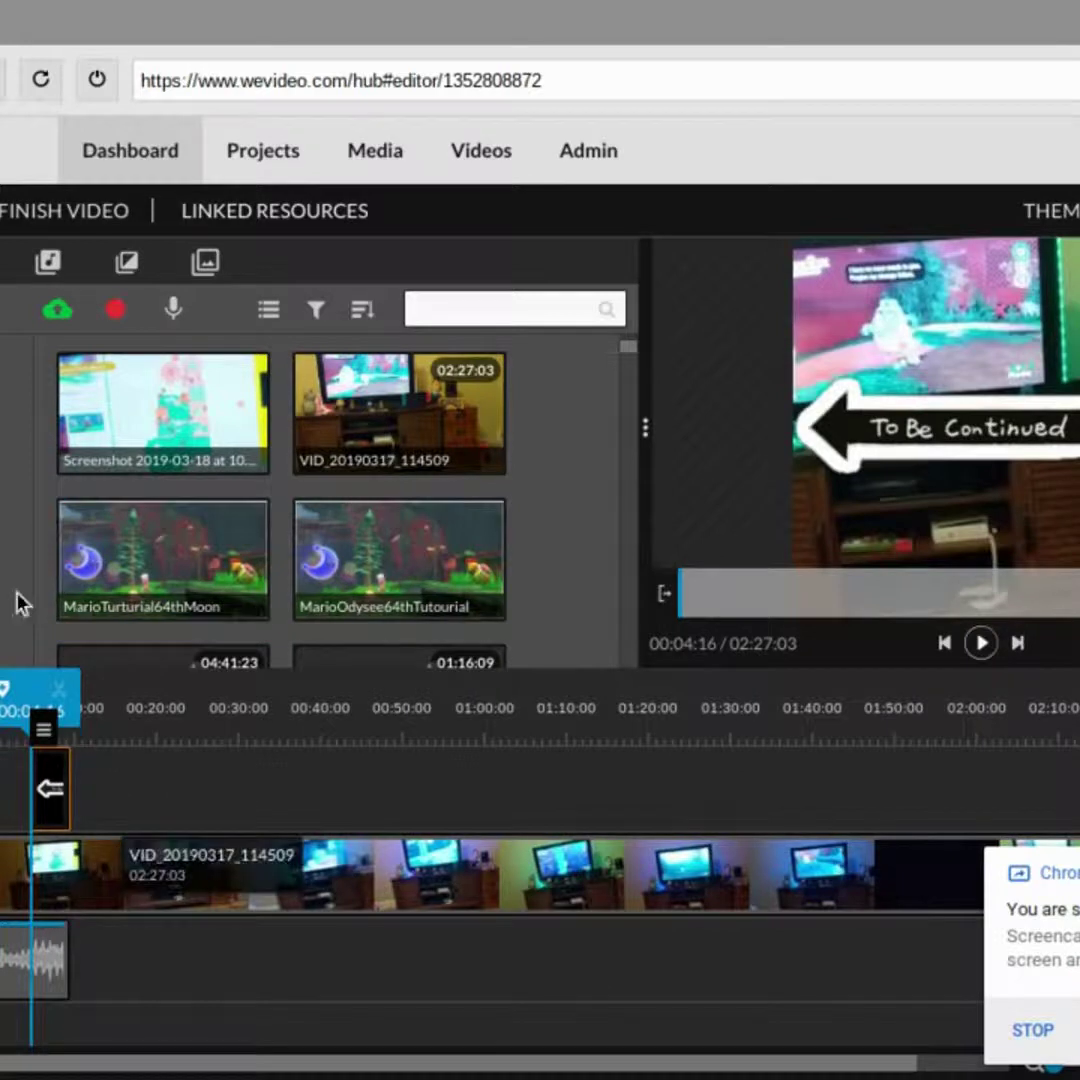
left_click_drag(31, 723, 4, 712)
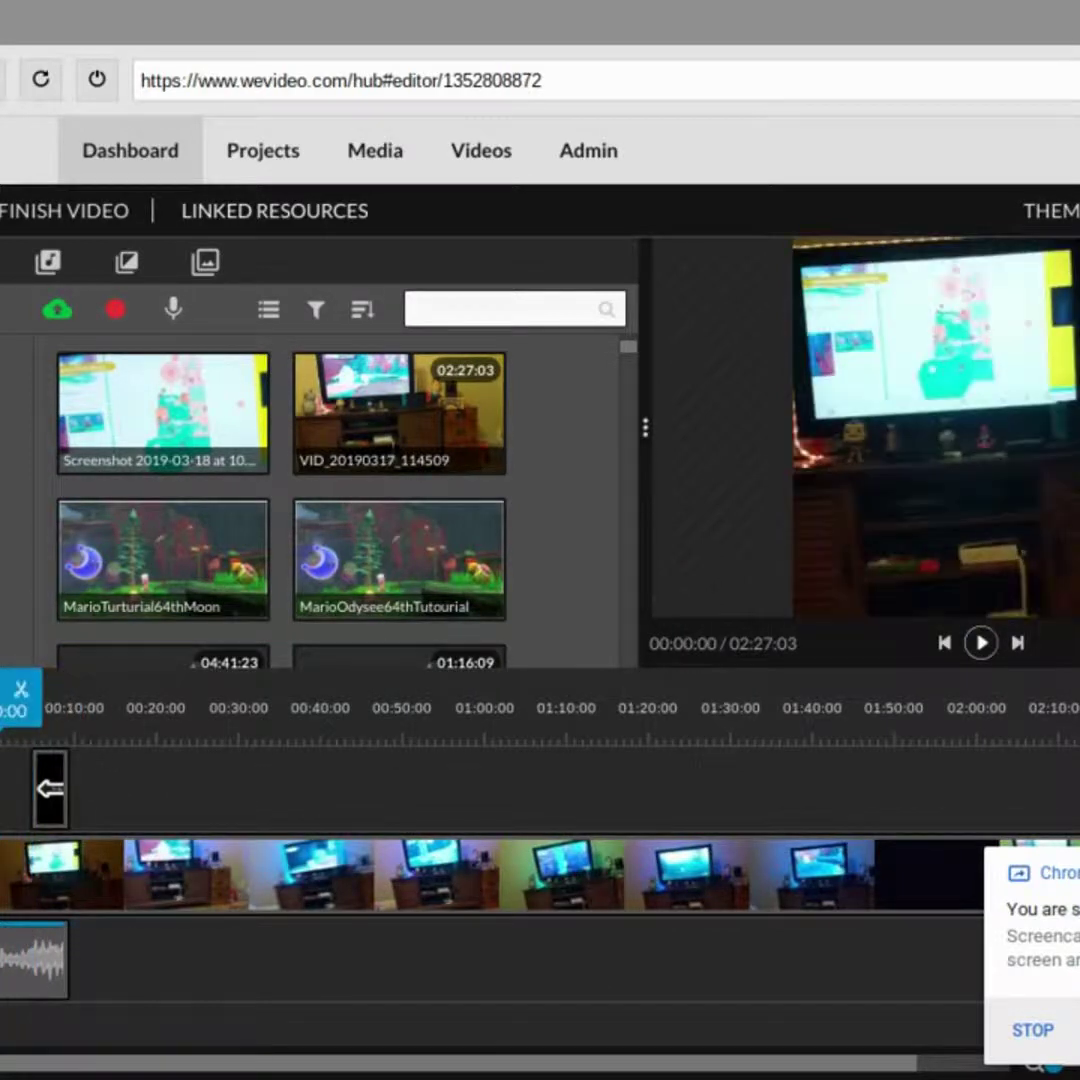
left_click(34, 870)
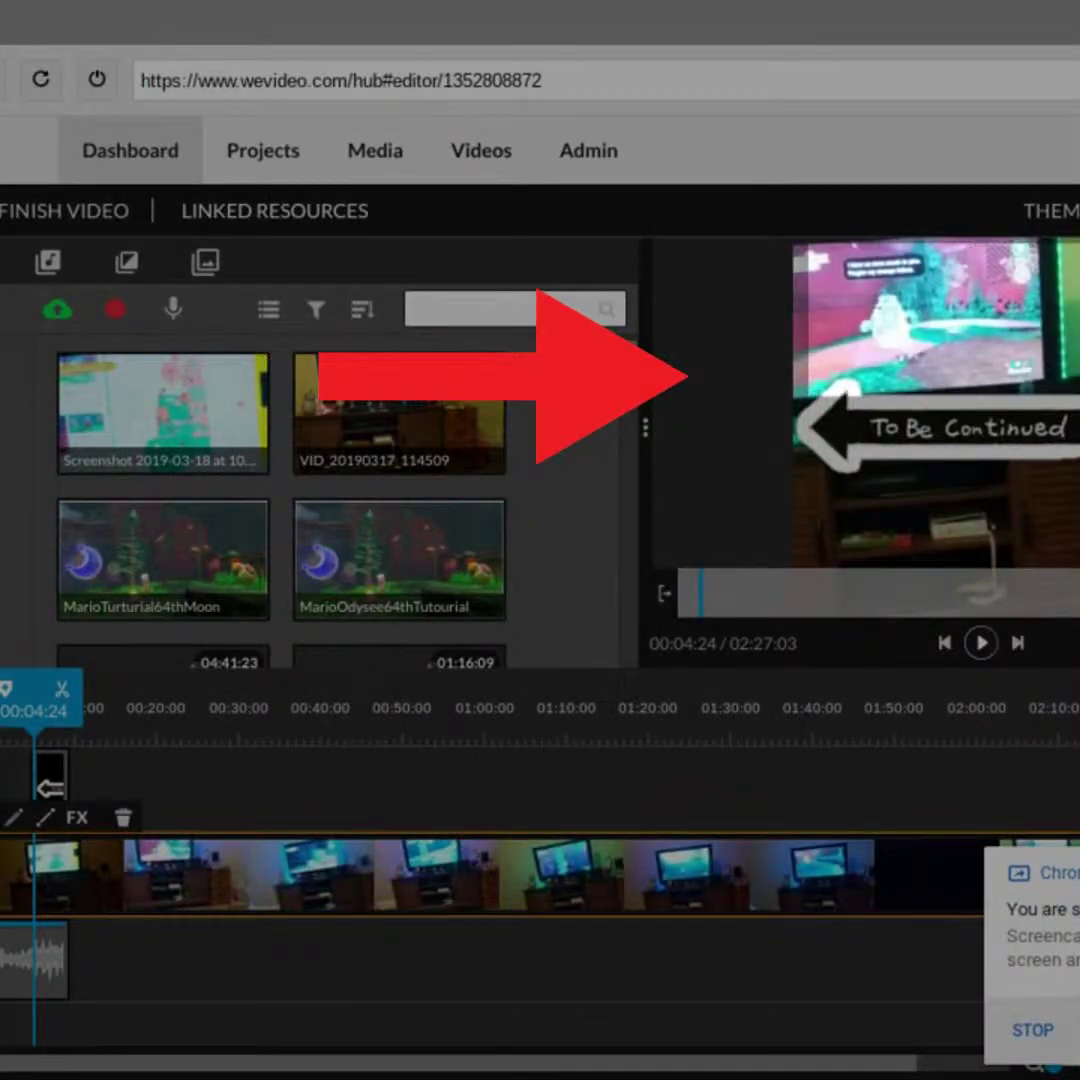
- Screenshot the paused frame and import 'Screenshot 2019-04-09 at 7.27.24 PM.png' from Downloads into the media library
key("ctrl+F5")
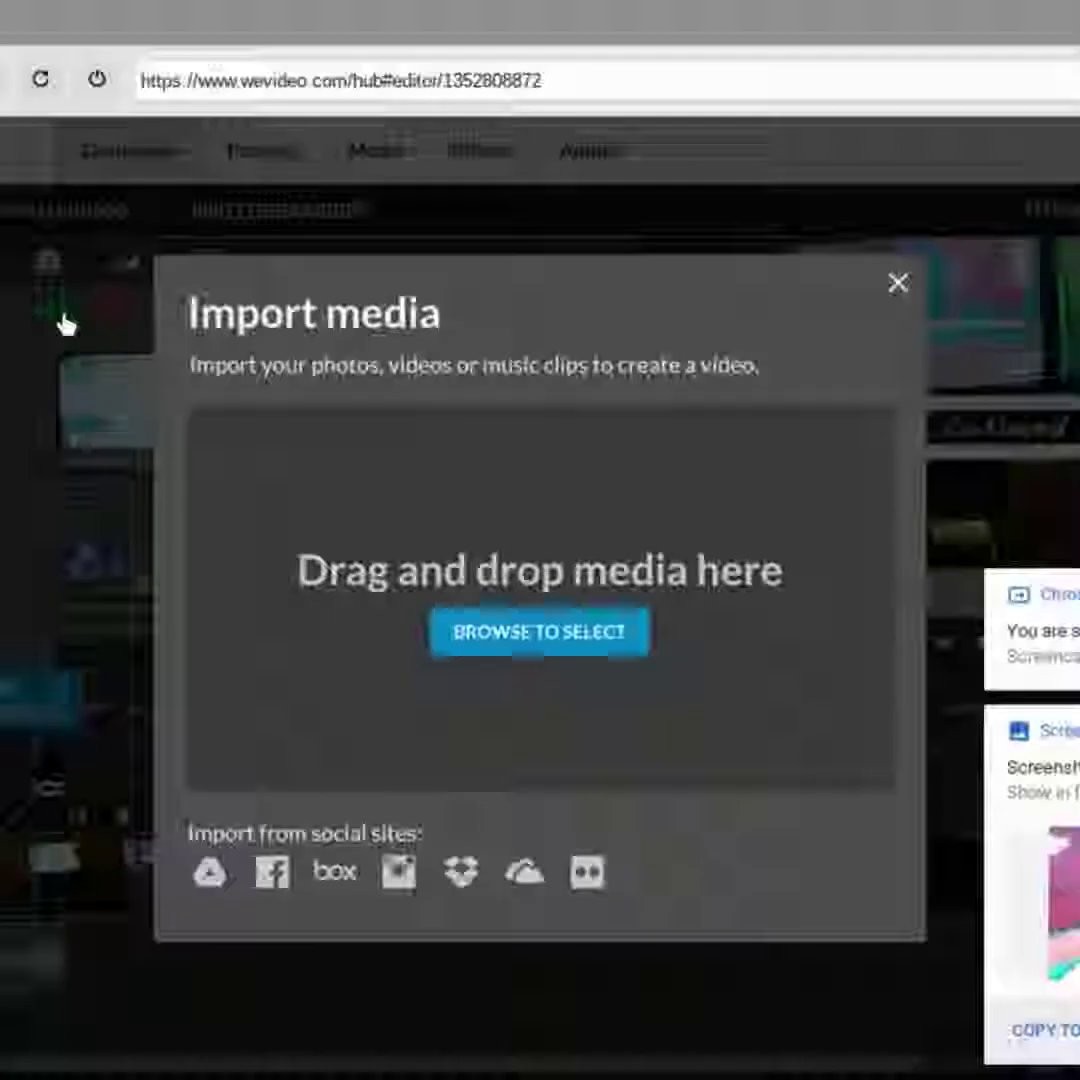
left_click(48, 262)
left_click(559, 632)
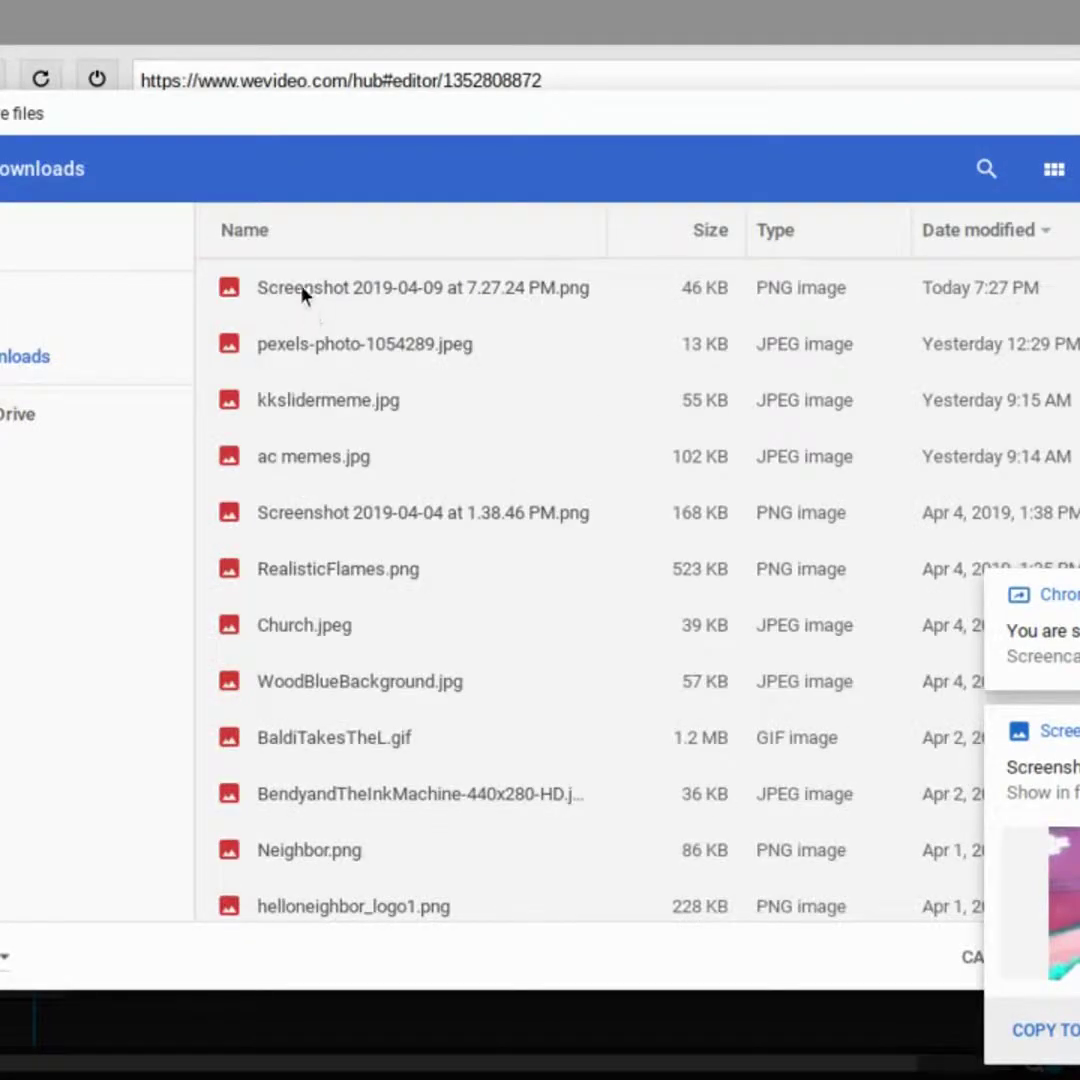
left_click(303, 290)
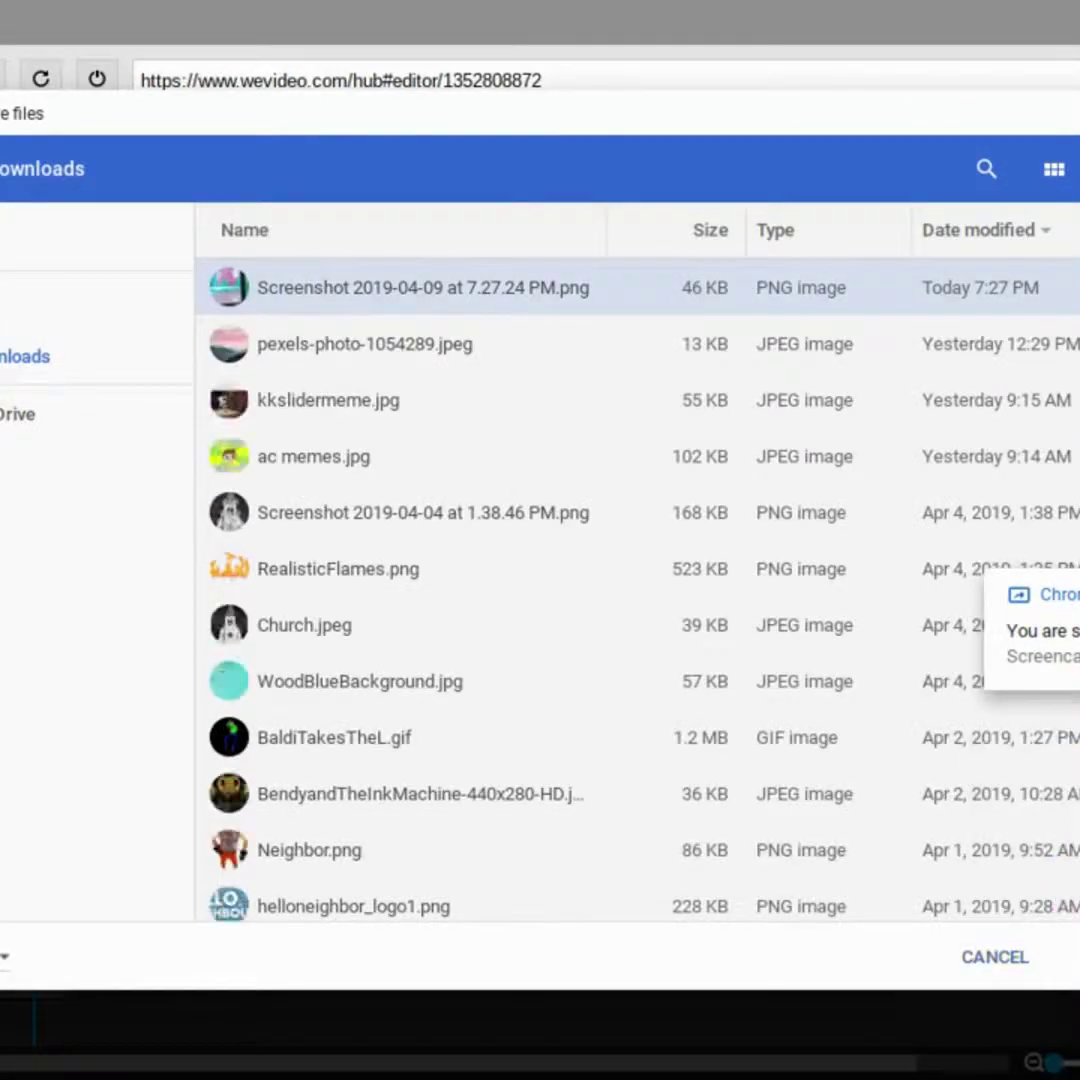
left_click(975, 957)
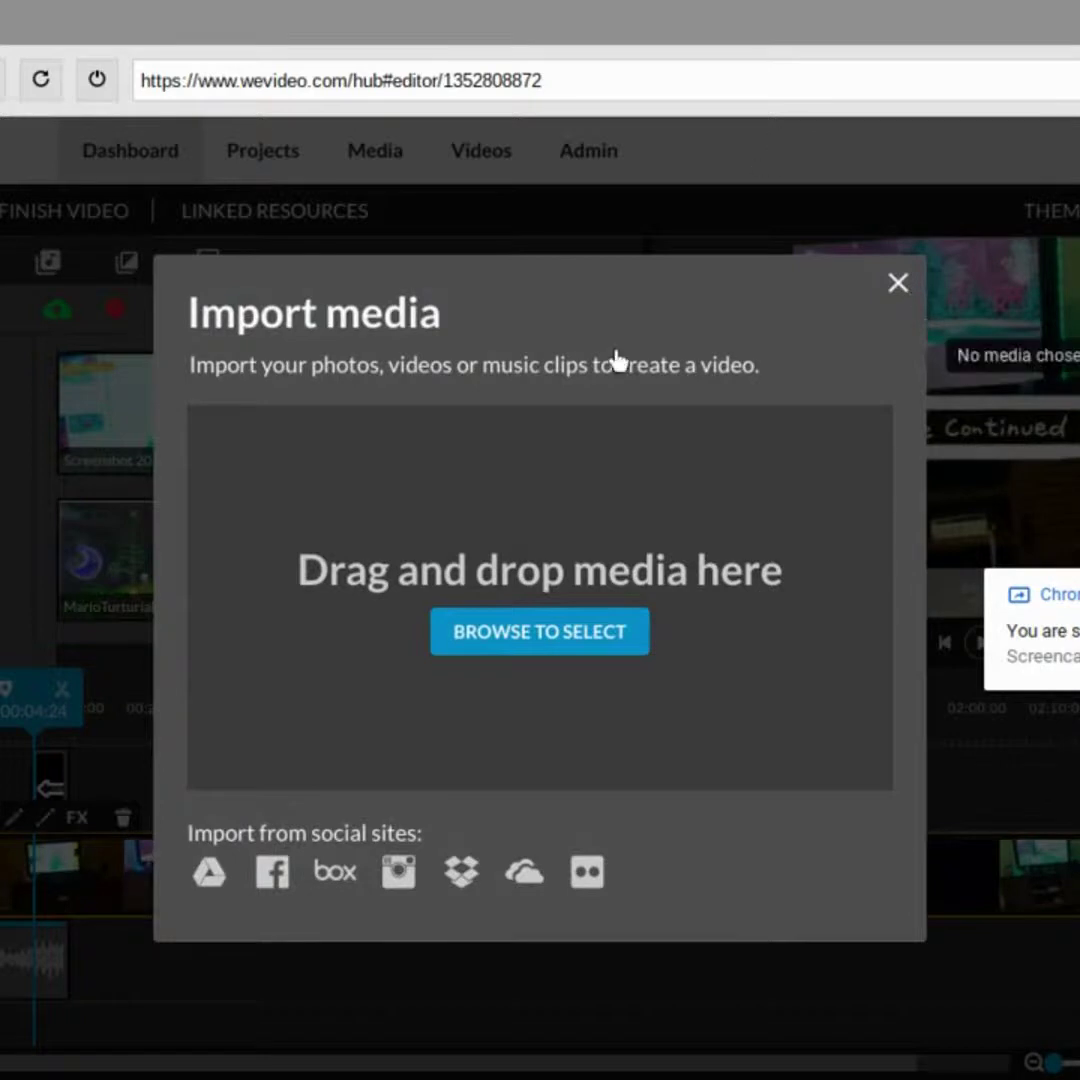
left_click(898, 283)
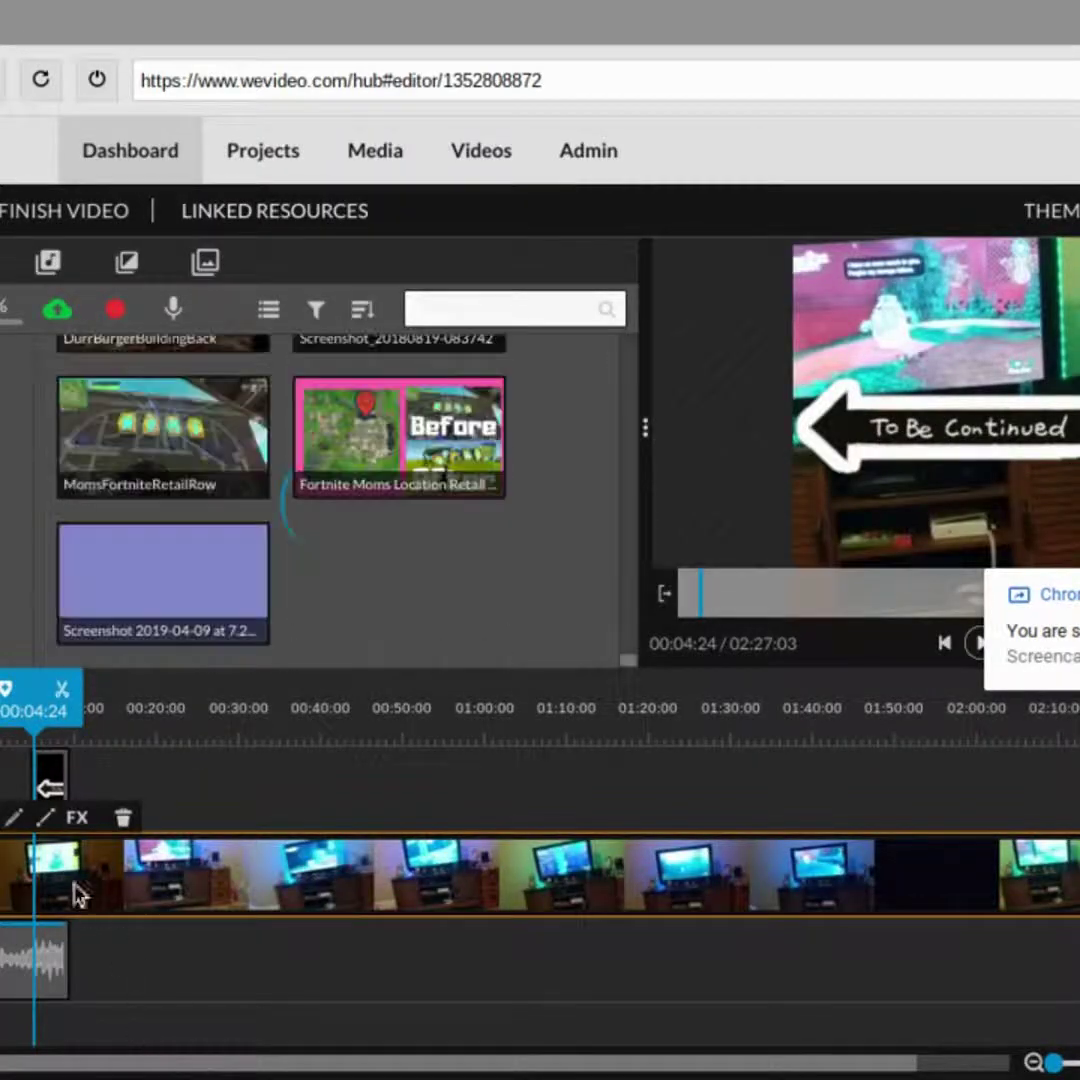
- Split the footage at 00:04:24 and delete everything after the cut
left_click(63, 692)
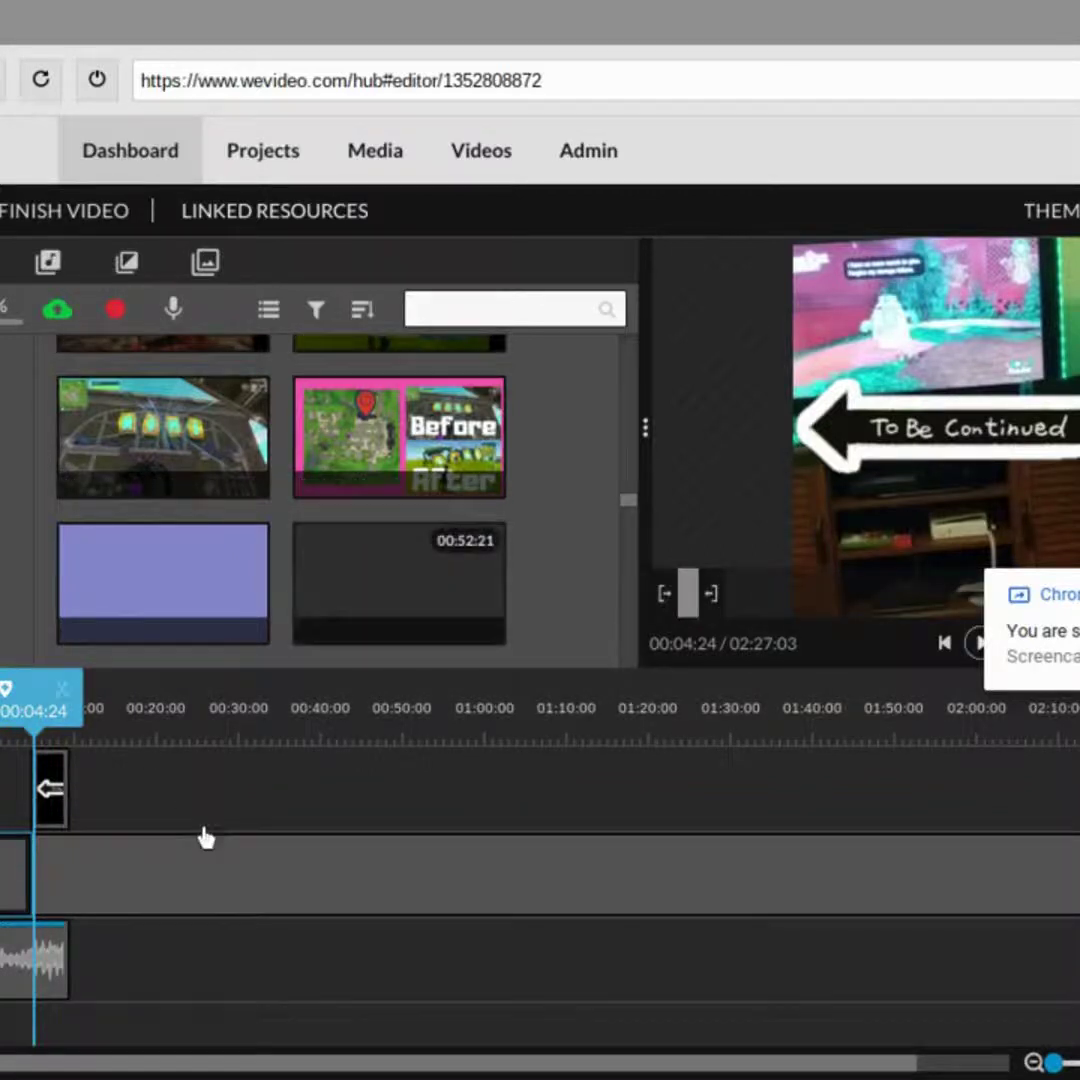
left_click(175, 872)
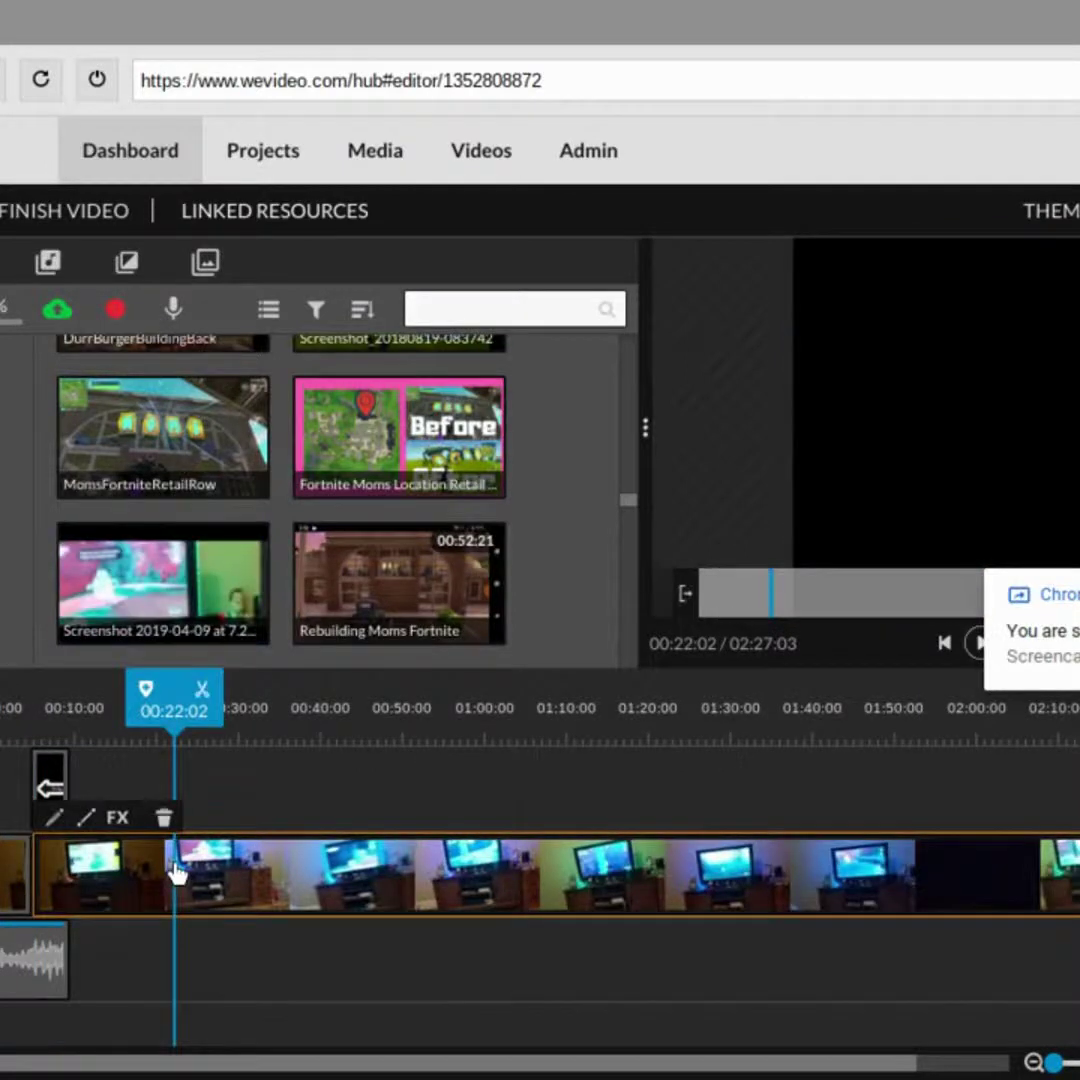
key("Delete")
- Place the screenshot right after the trimmed footage as a 5-second freeze frame and play from the start
left_click_drag(243, 519, 75, 882)
left_click_drag(12, 724, 0, 724)
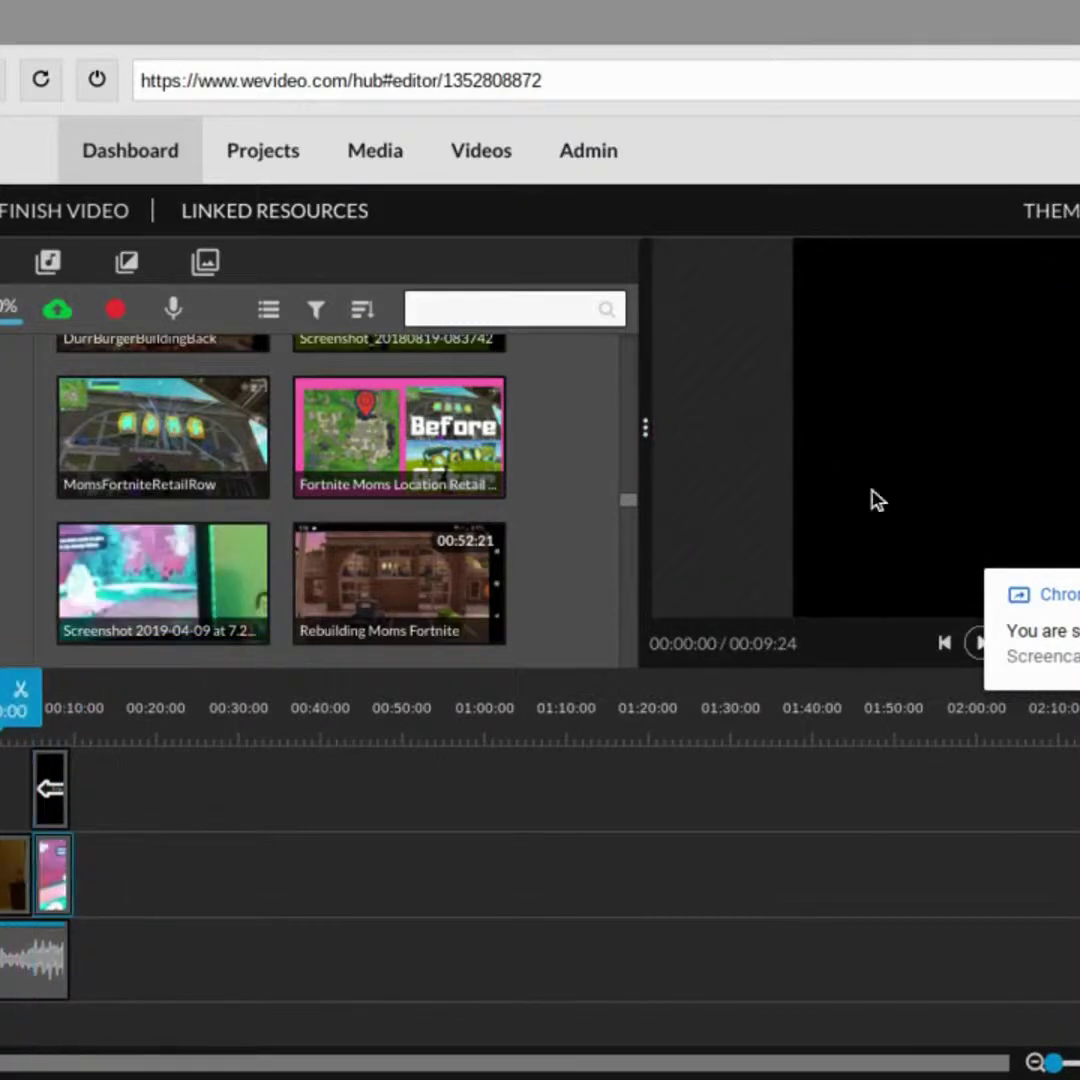
left_click(975, 645)
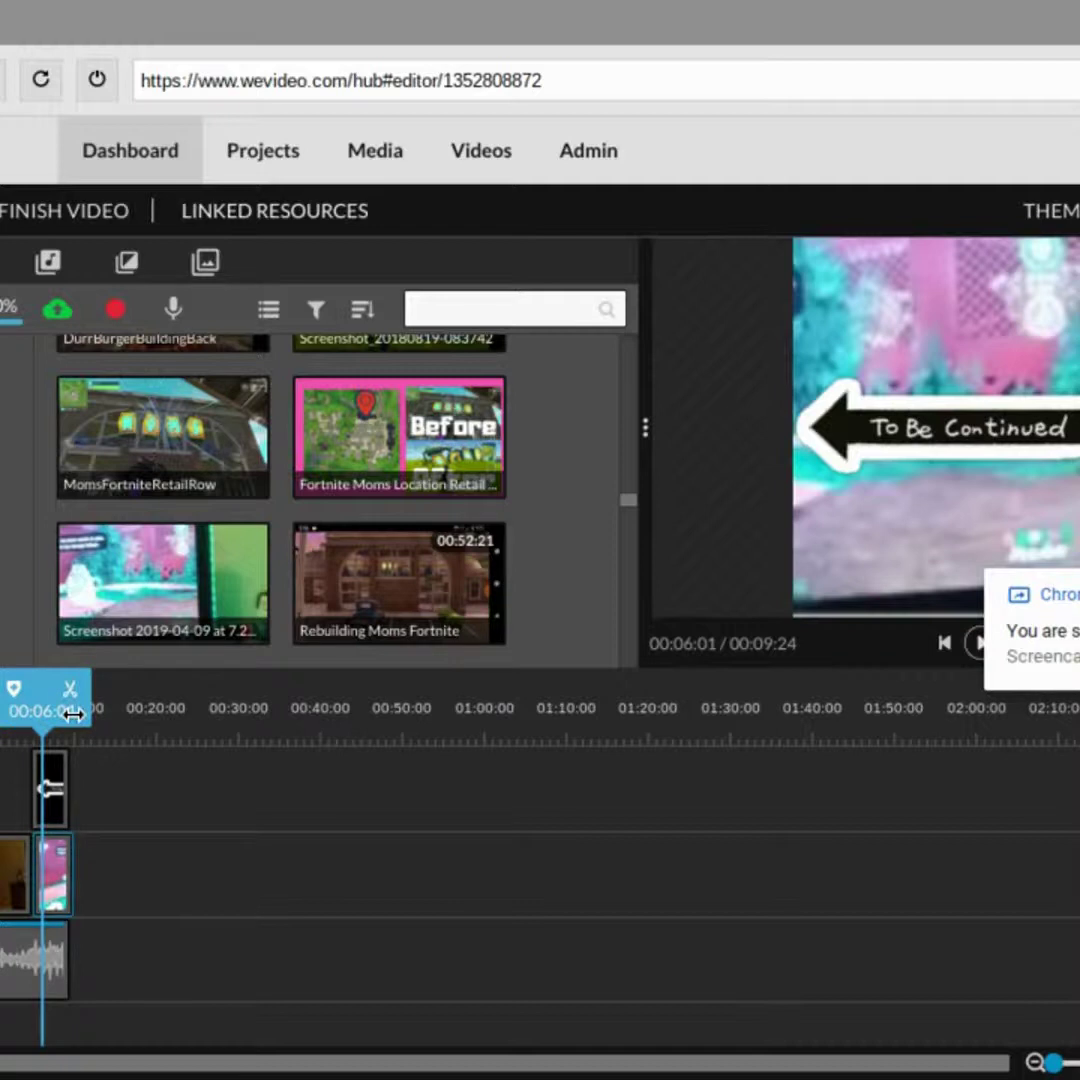
- Move the To Be Continued arrow clip so it starts with the screenshot freeze frame at 00:04:24
key("Home")
left_click_drag(43, 743, 2, 762)
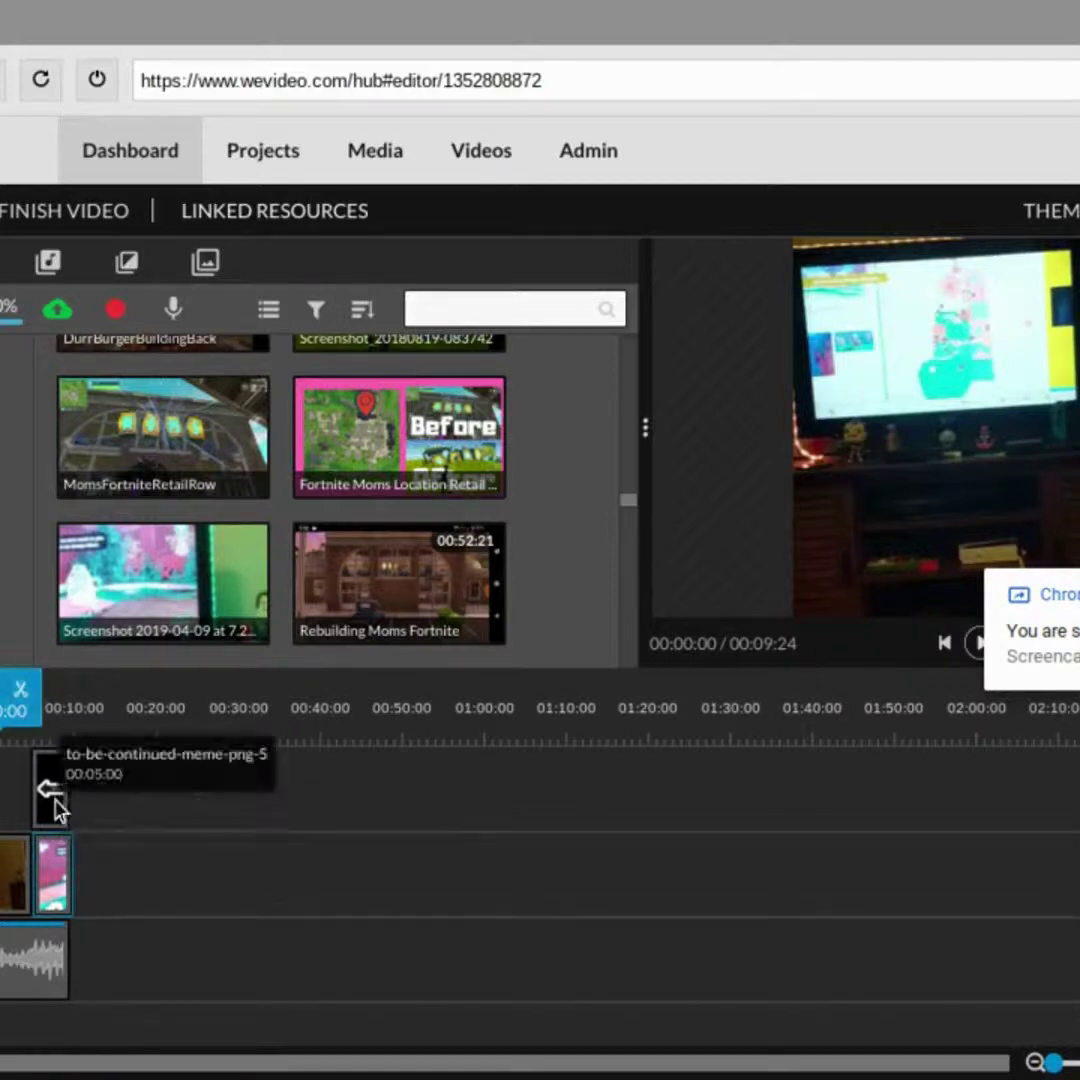
mouse_move(58, 803)
left_mouse_down()
mouse_move(116, 812)
mouse_move(66, 803)
mouse_move(169, 803)
mouse_move(133, 873)
mouse_move(98, 878)
mouse_move(96, 791)
mouse_move(54, 785)
left_mouse_up()
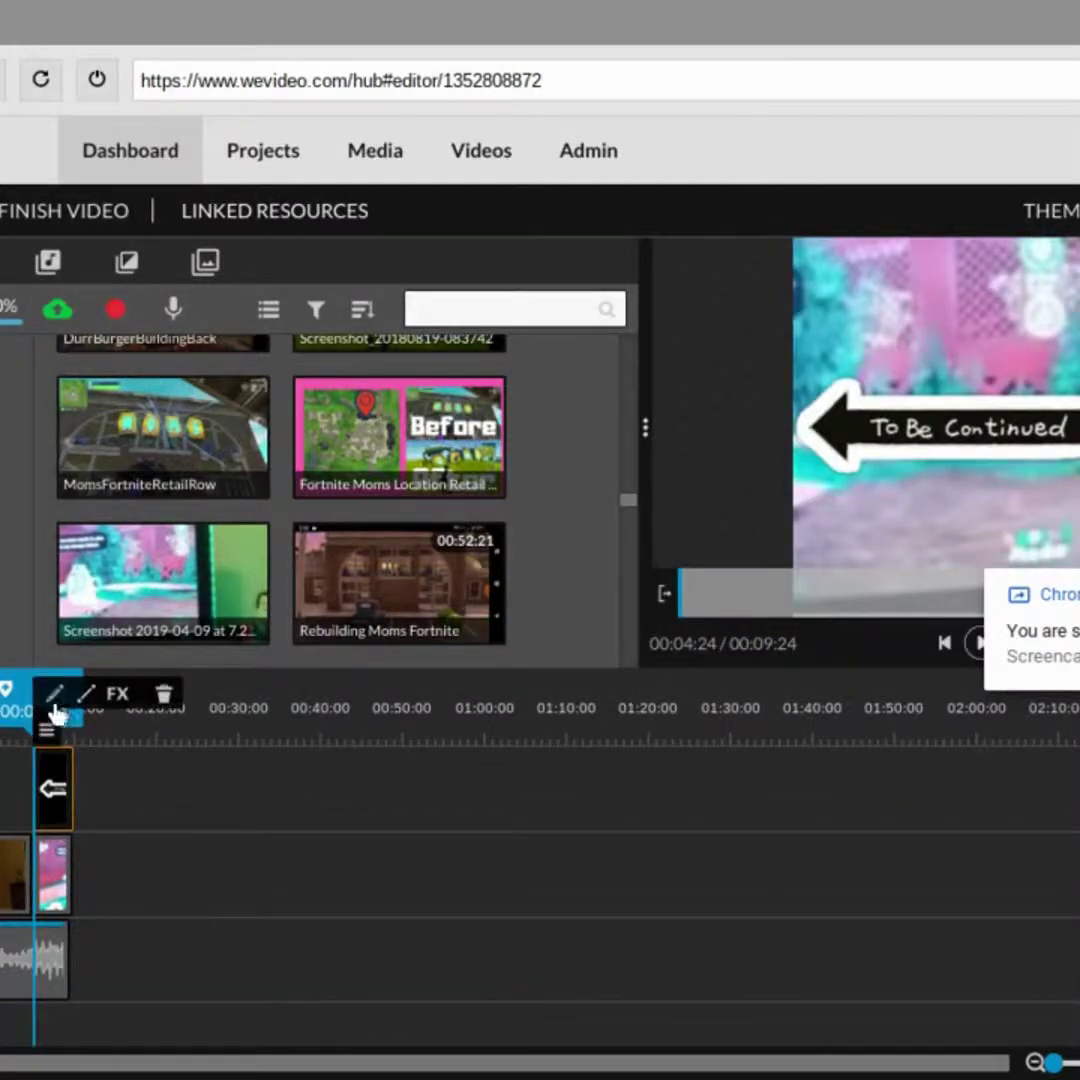
- Animate the arrow from start x -1092, y 420 to end x 16, y 344, and save
left_click(57, 704)
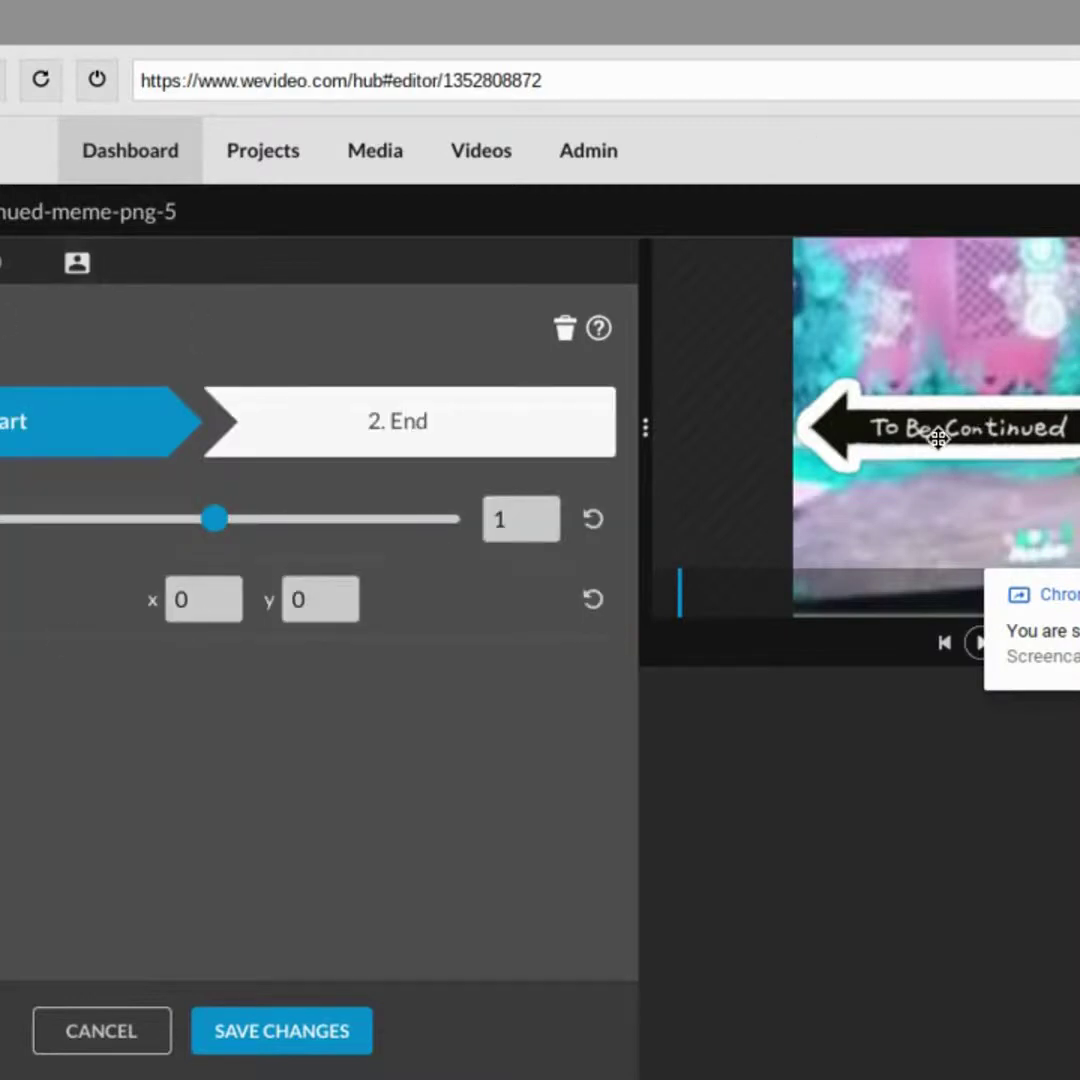
left_click_drag(938, 438, 559, 595)
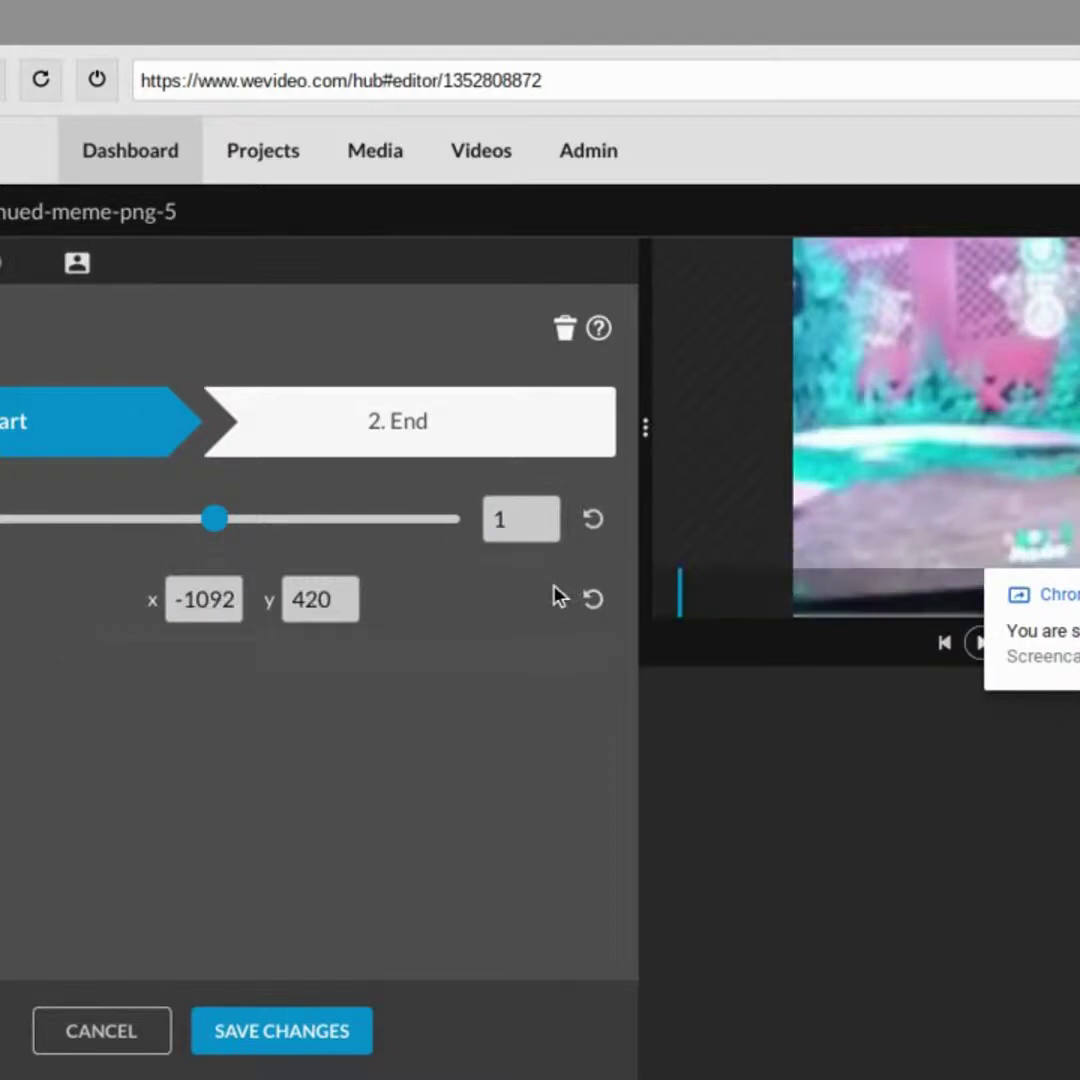
left_click(388, 443)
left_click_drag(966, 422, 973, 545)
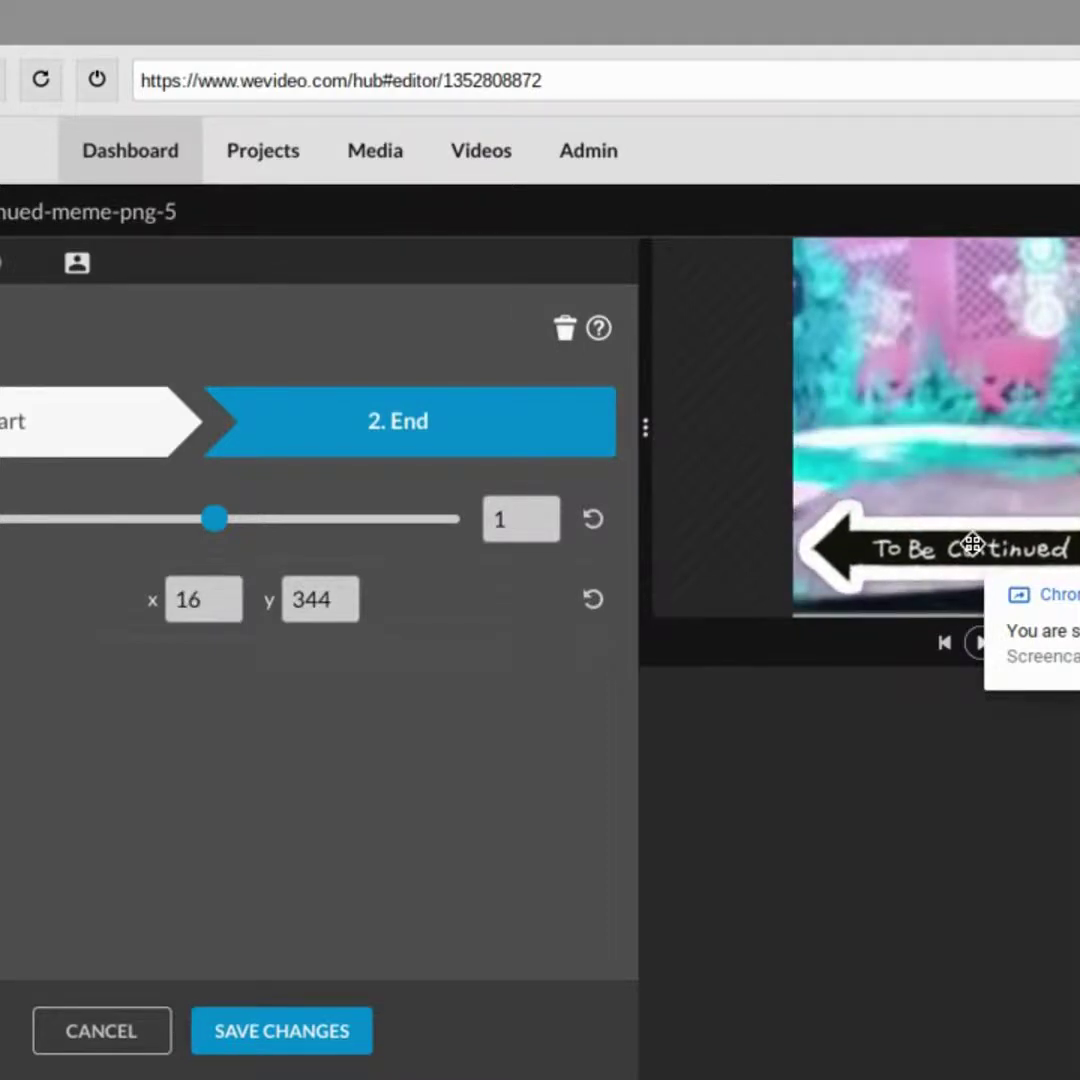
left_click(340, 1034)
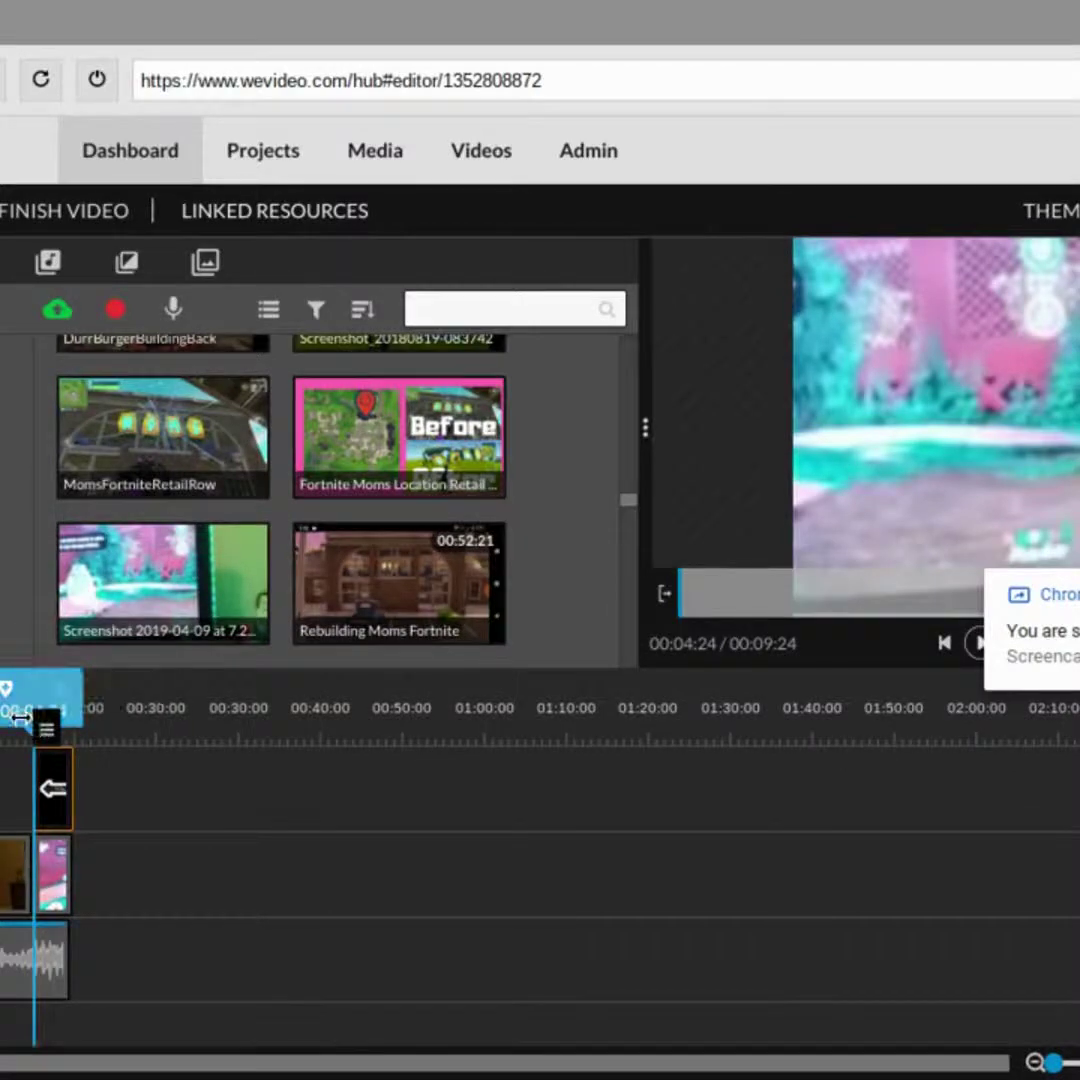
left_click(979, 643)
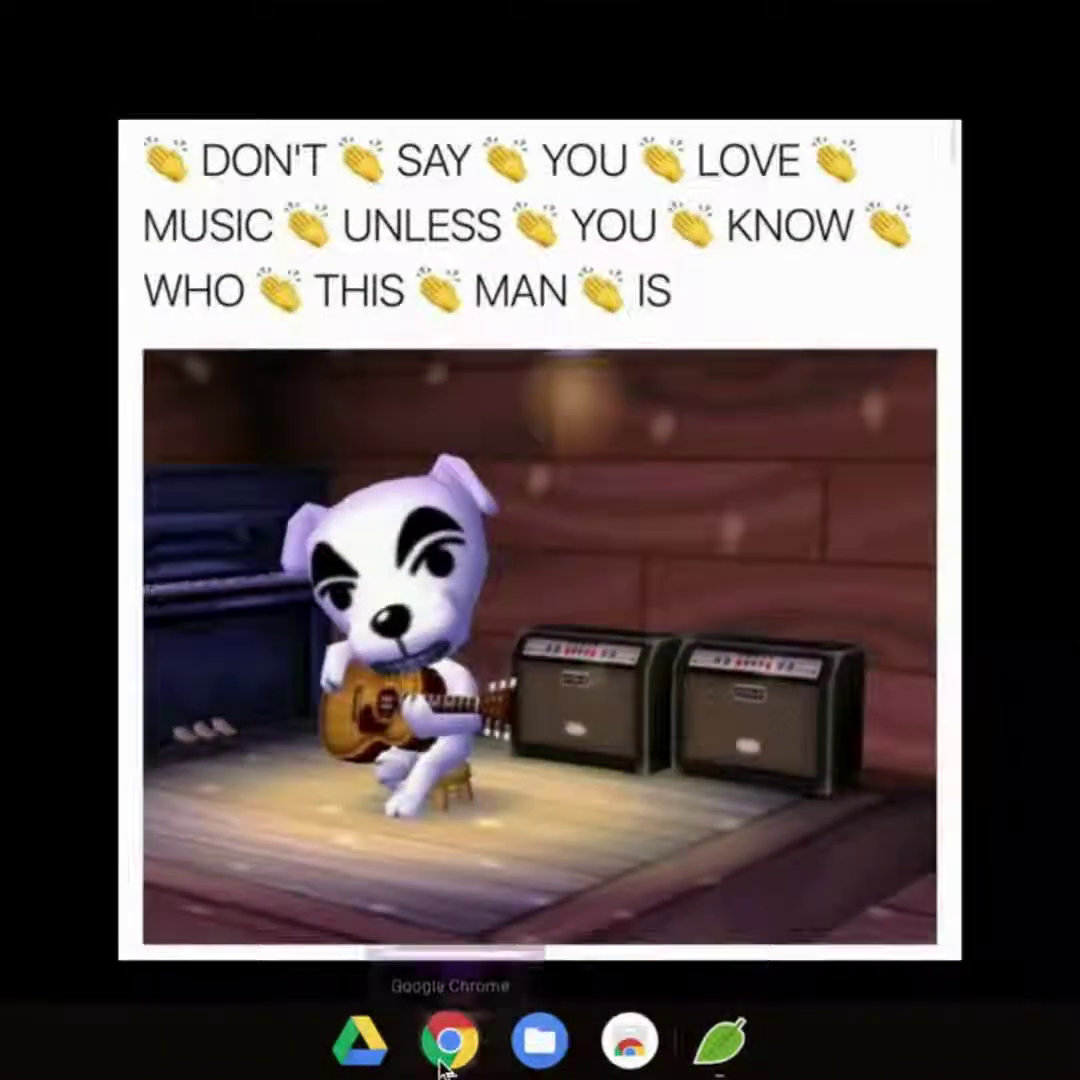
- Launch Google Chrome from the shelf to get a new window on the Google new tab page
left_click(425, 1048)
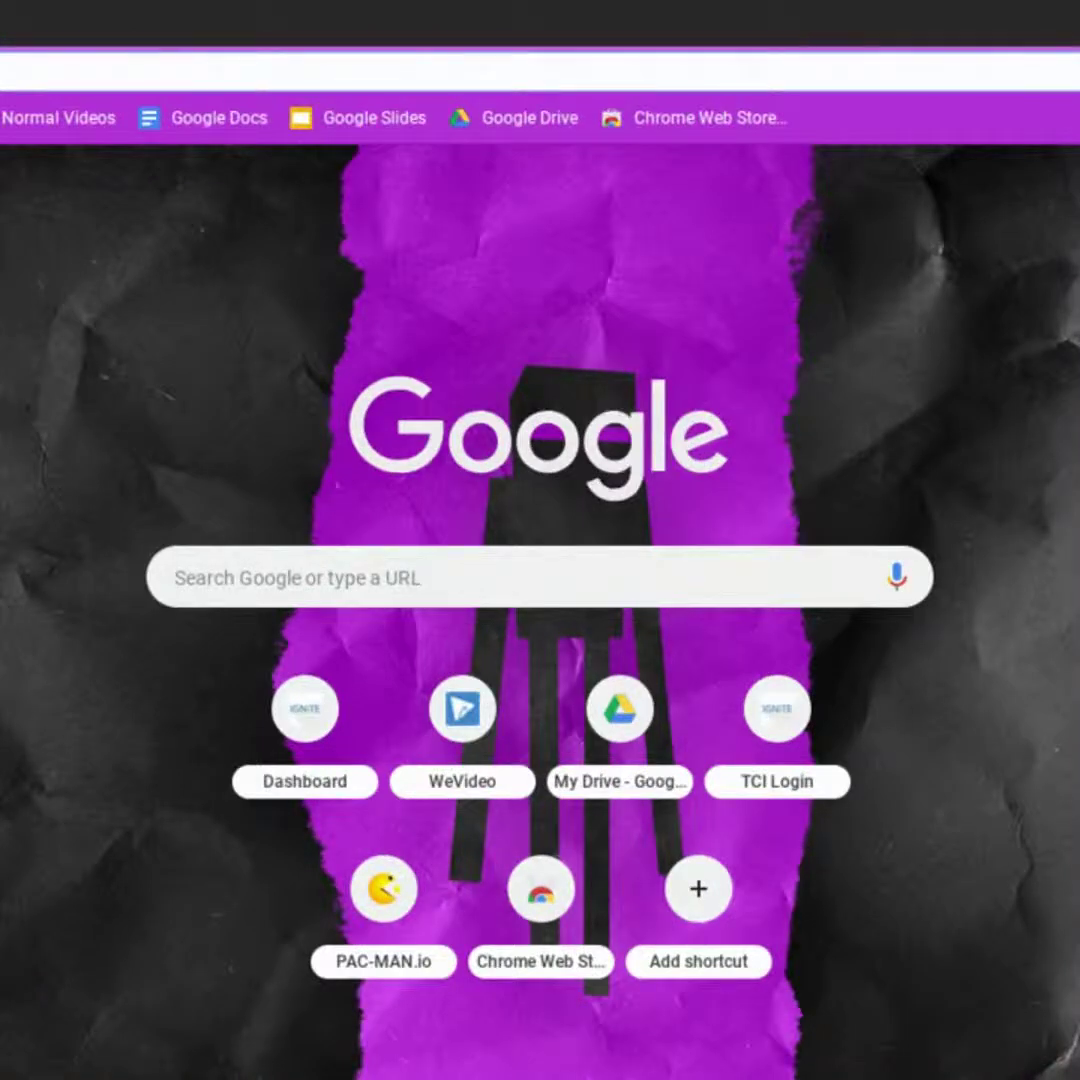